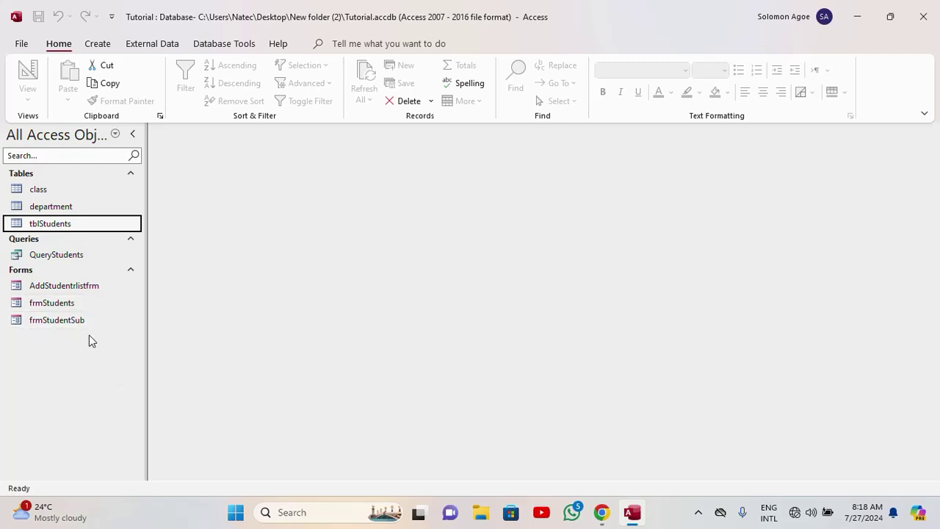
- Open the AddStudentrlistfrm form and enter the student's ID and full name
double_click(66, 287)
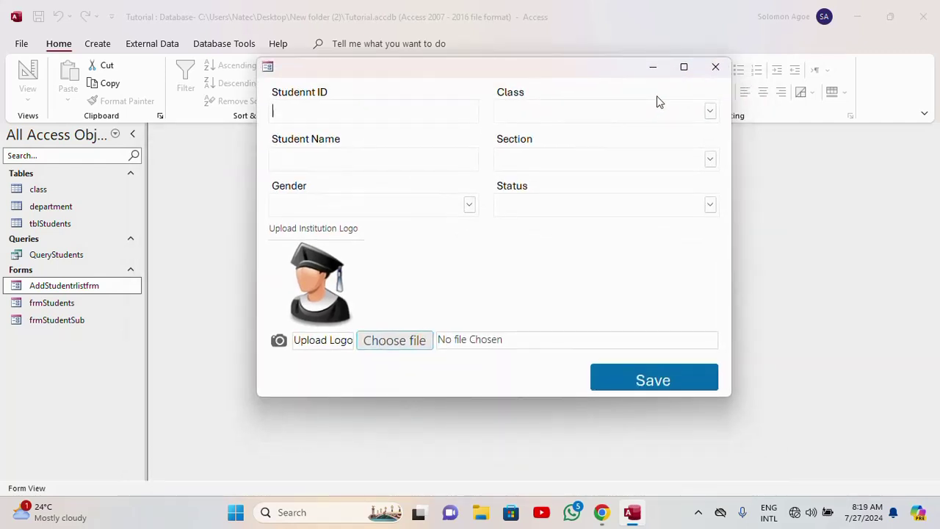
type("2")
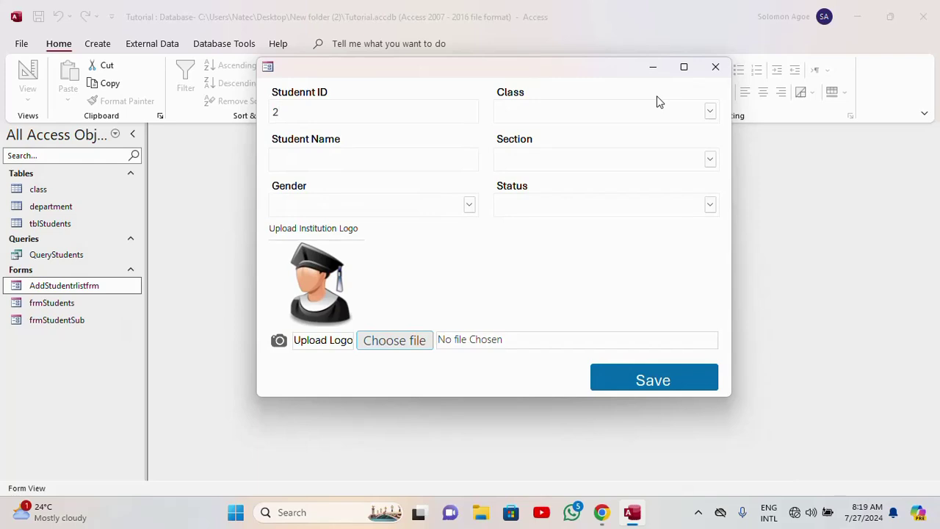
key("BackSpace")
type("1")
key("BackSpace")
type("402069110")
key("BackSpace")
key("BackSpace")
key("BackSpace")
type("001")
left_click(441, 162)
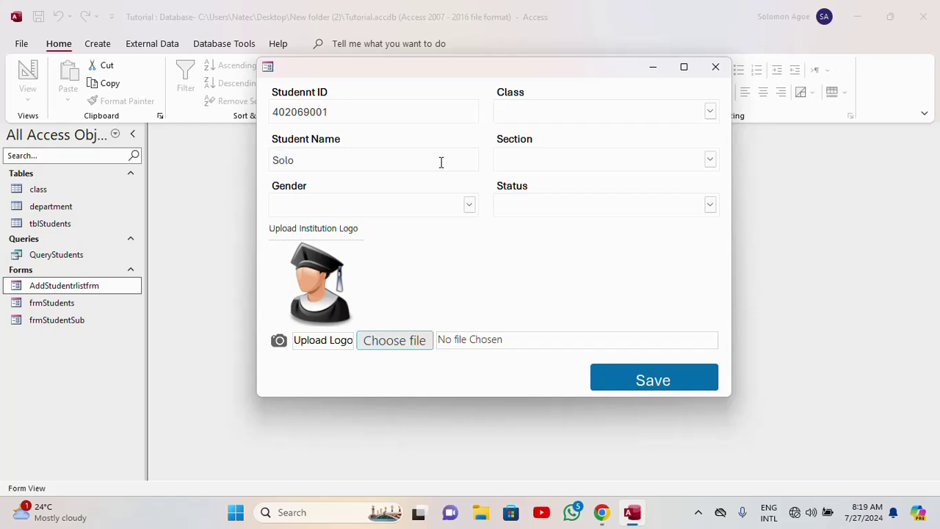
key("Caps_Lock")
key("Caps_Lock")
key("Caps_Lock")
key("Caps_Lock")
type("goe")
- Set Gender Male, Class Basic 9, Section Junior High, Status Active, then close the form
left_click(468, 209)
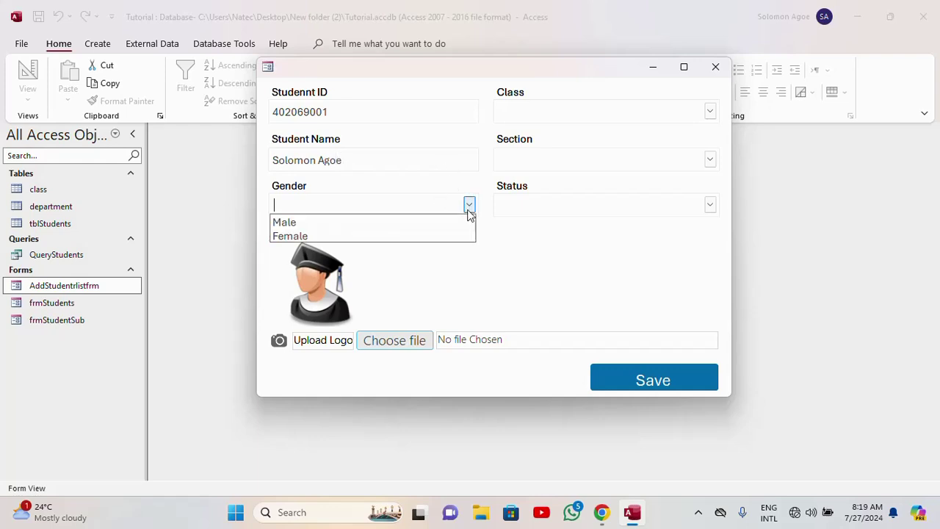
left_click(408, 222)
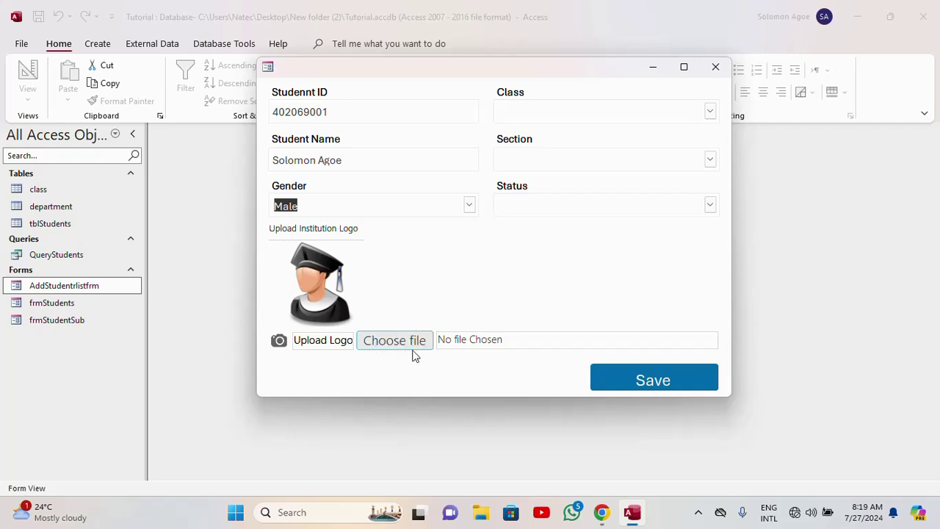
left_click(711, 111)
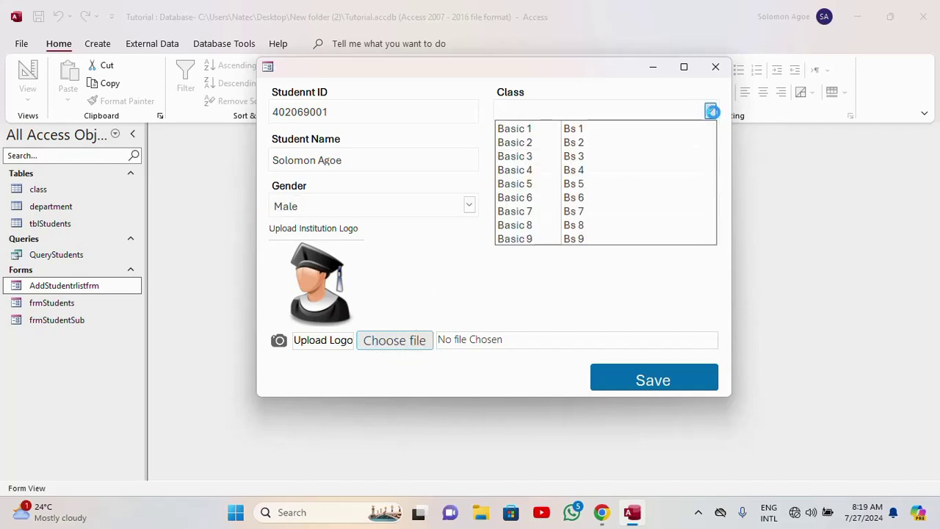
left_click(550, 239)
left_click(709, 157)
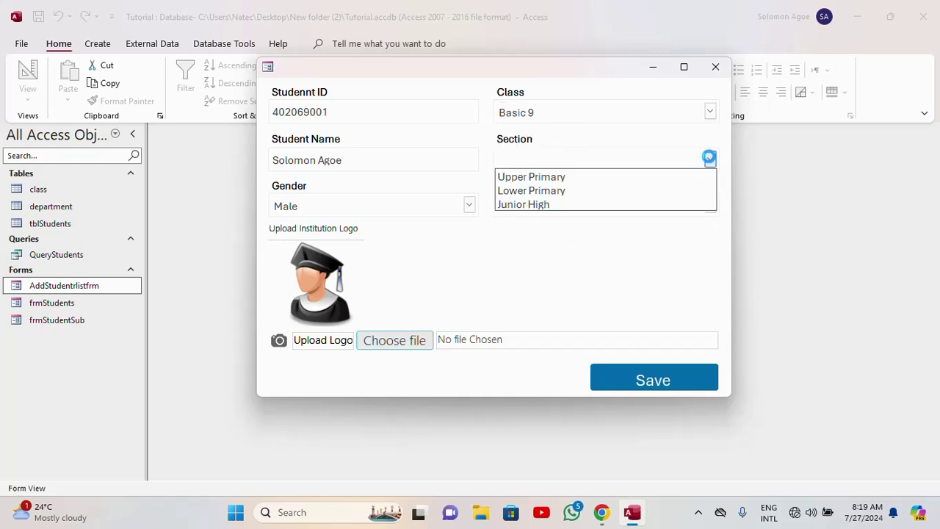
left_click(518, 206)
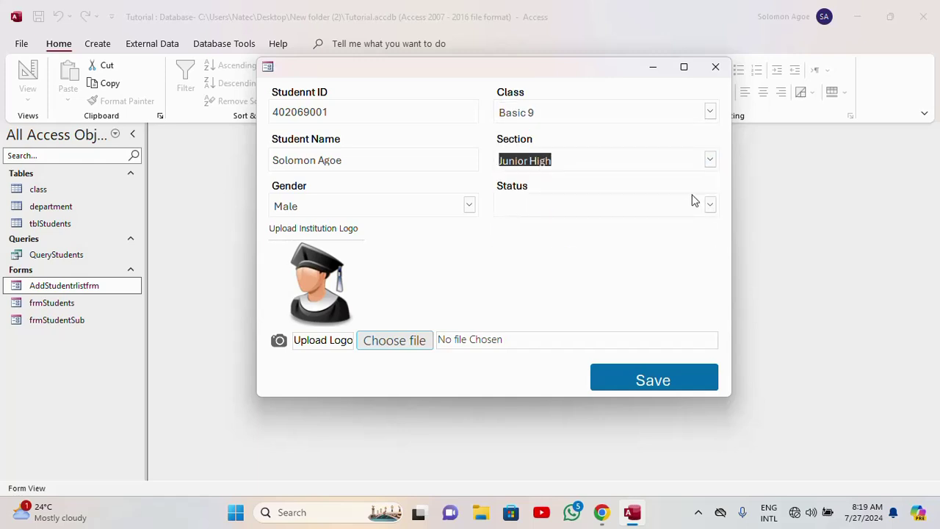
left_click(710, 204)
left_click(543, 224)
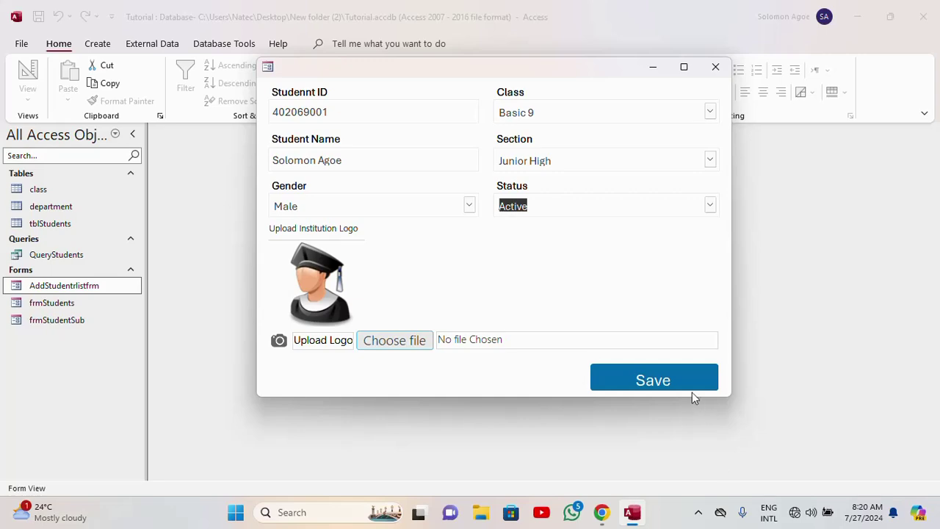
left_click(725, 74)
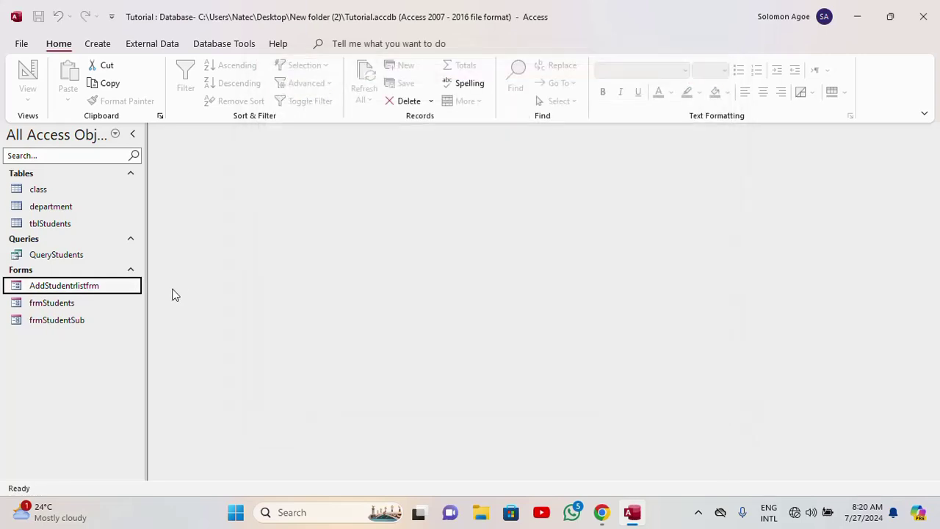
double_click(63, 304)
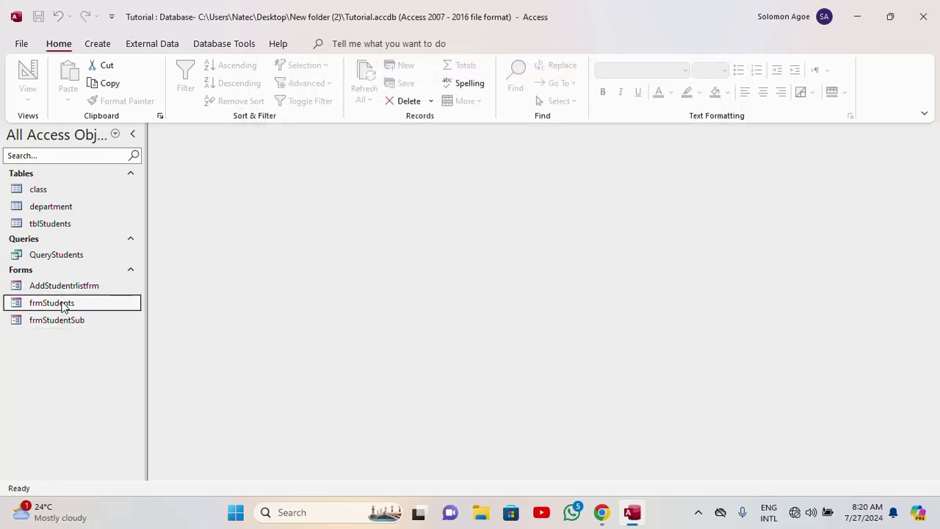
left_click(802, 79)
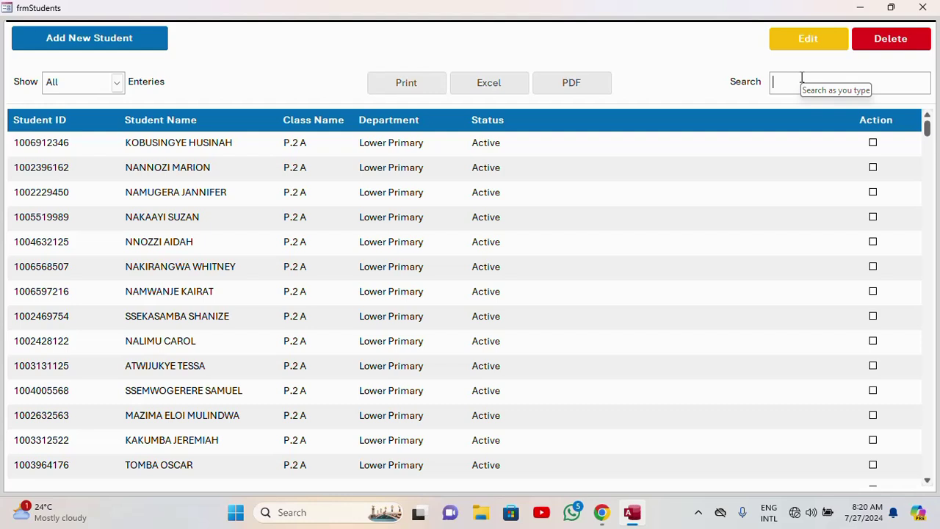
type("40")
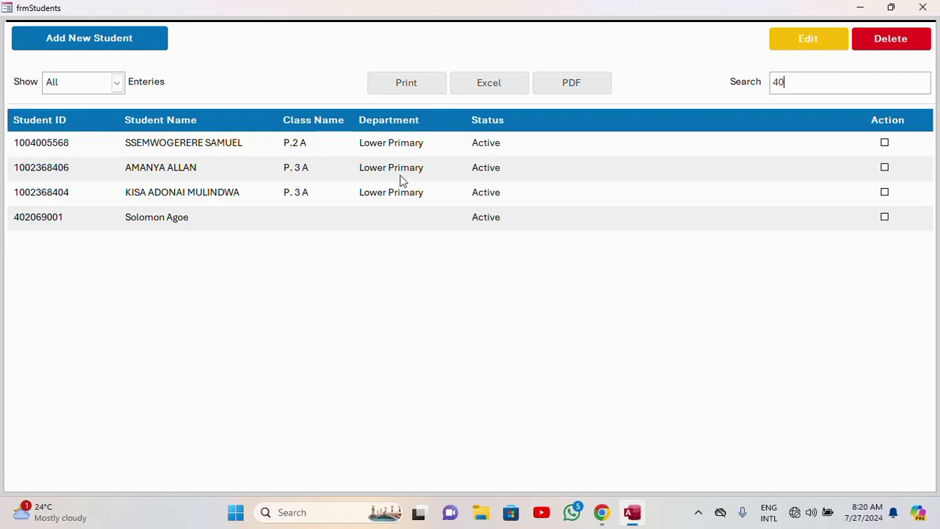
left_click(922, 7)
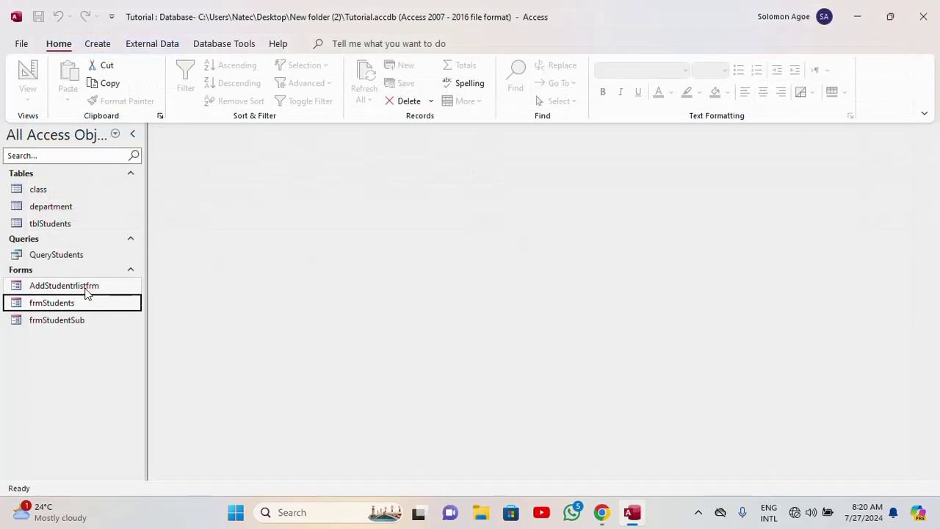
- Open AddStudentrlistfrm in Design View and set Before Update to [Event Procedure], opening its code
left_click(53, 287)
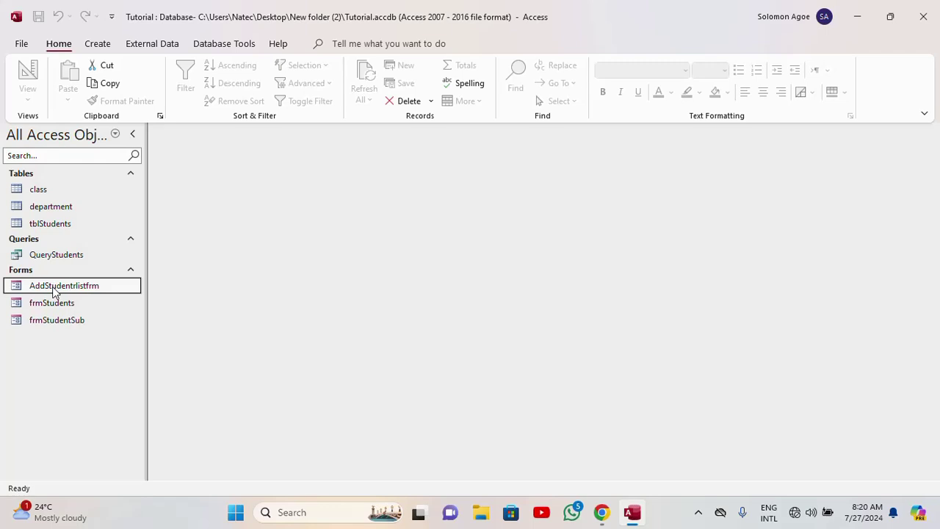
right_click(52, 290)
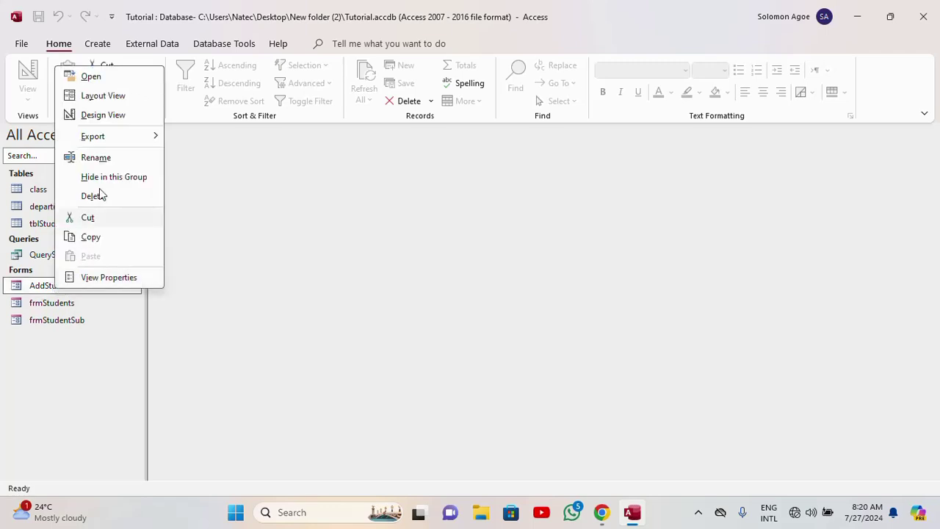
left_click(105, 113)
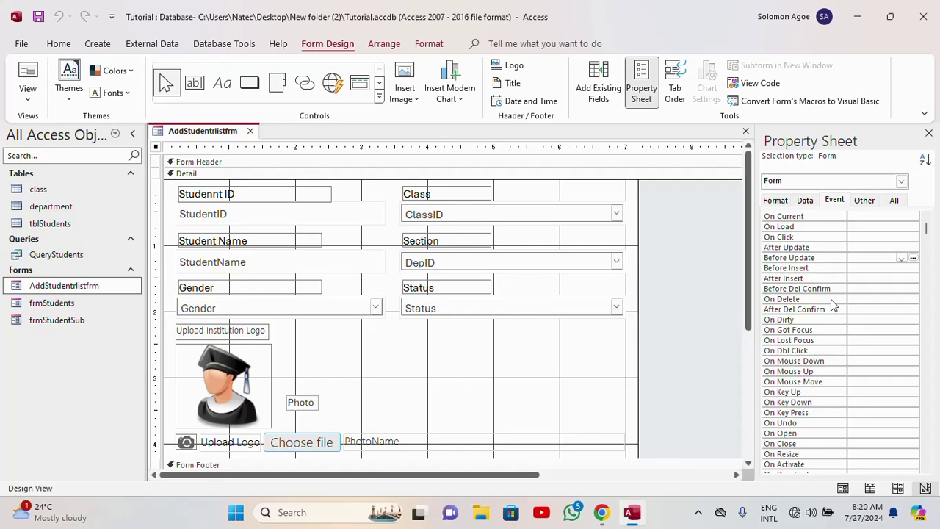
left_click(861, 261)
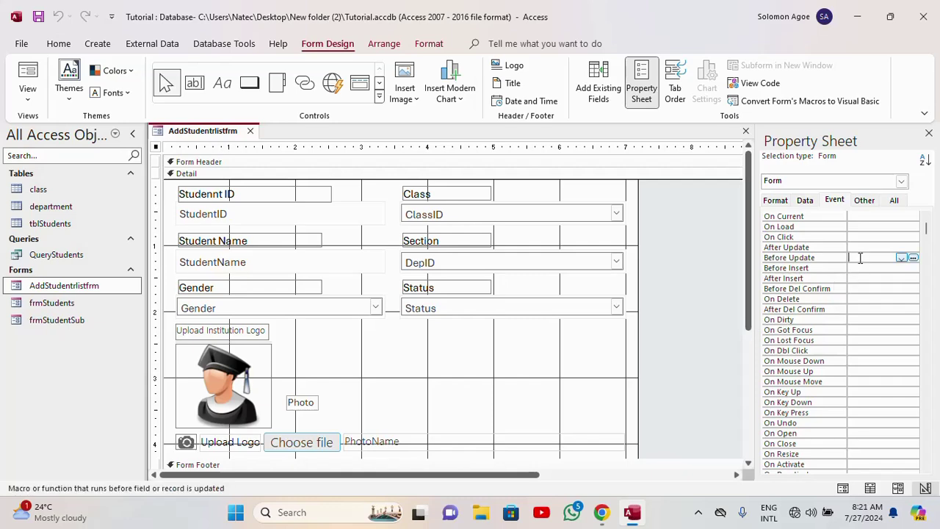
left_click(902, 257)
left_click(891, 269)
left_click(914, 258)
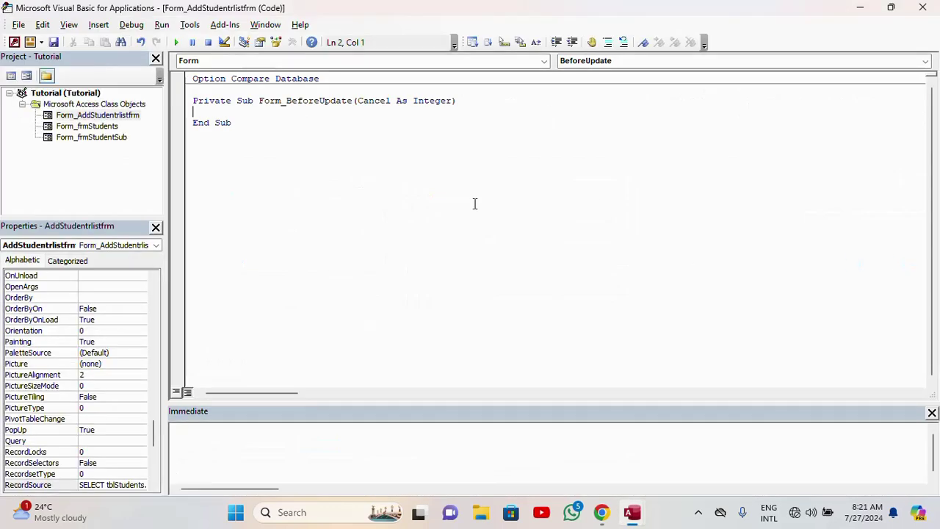
- Declare 'Private mSave As Boolean' below Option Compare Database
left_click(341, 78)
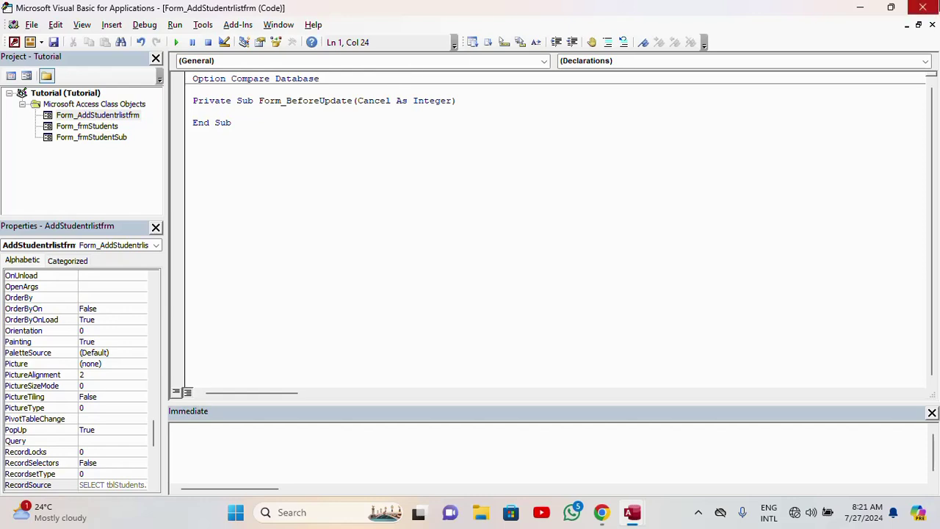
key("Return")
type("r")
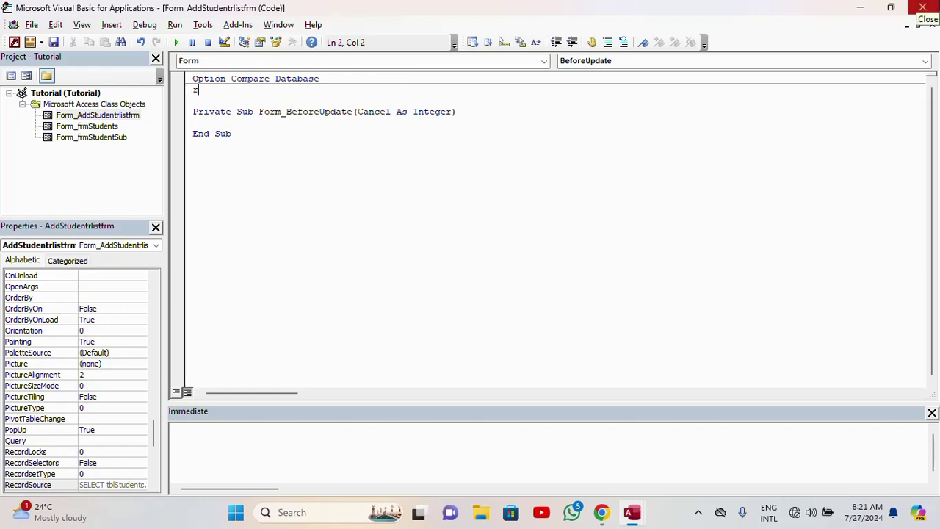
type("avi")
key("BackSpace")
key("BackSpace")
key("BackSpace")
key("BackSpace")
type("Pra")
key("BackSpace")
type("ivate m")
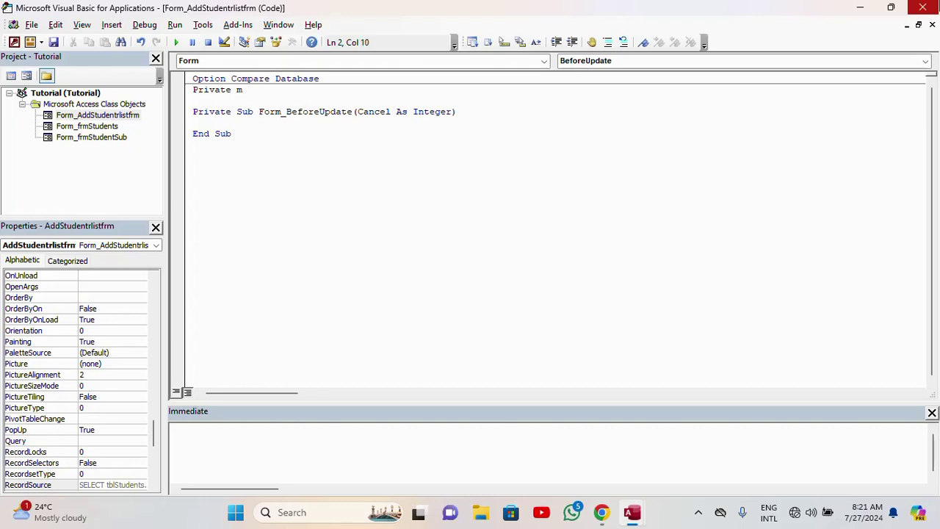
type("SA")
key("BackSpace")
type("ave as ")
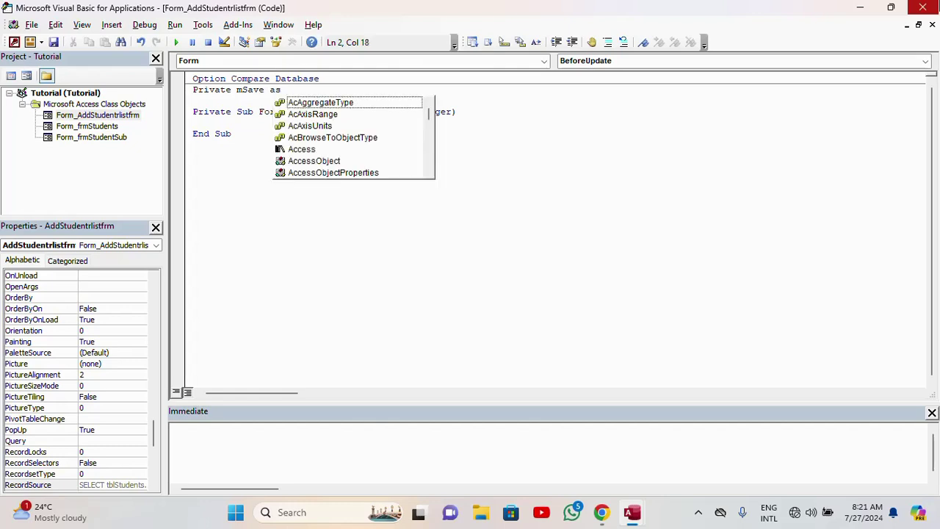
type("b")
key("Tab")
key("Return")
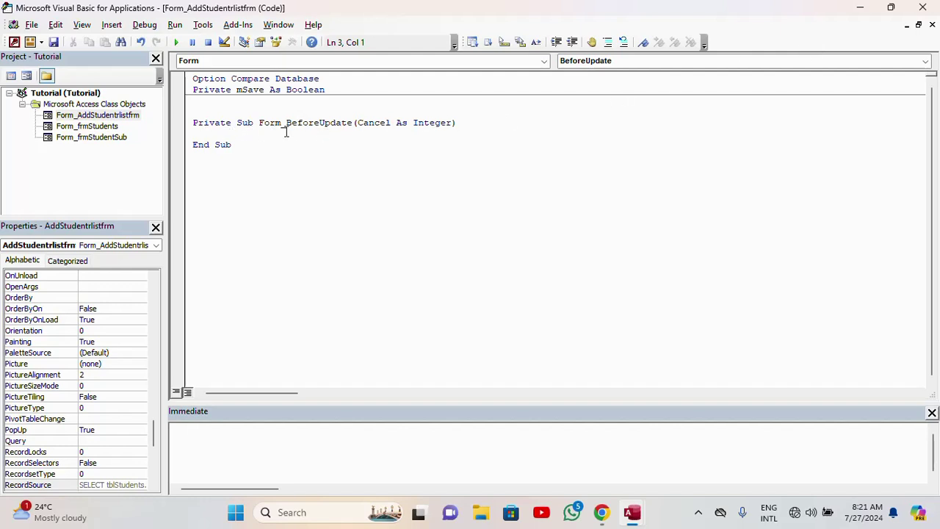
- Start an 'If mSave = False Then' block inside Form_BeforeUpdate
left_click(231, 133)
type("if msave=")
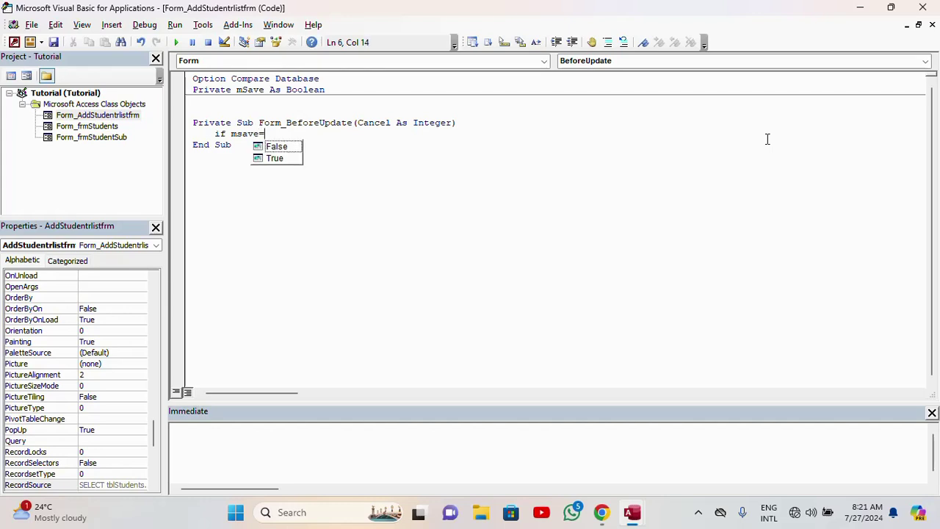
type("fa")
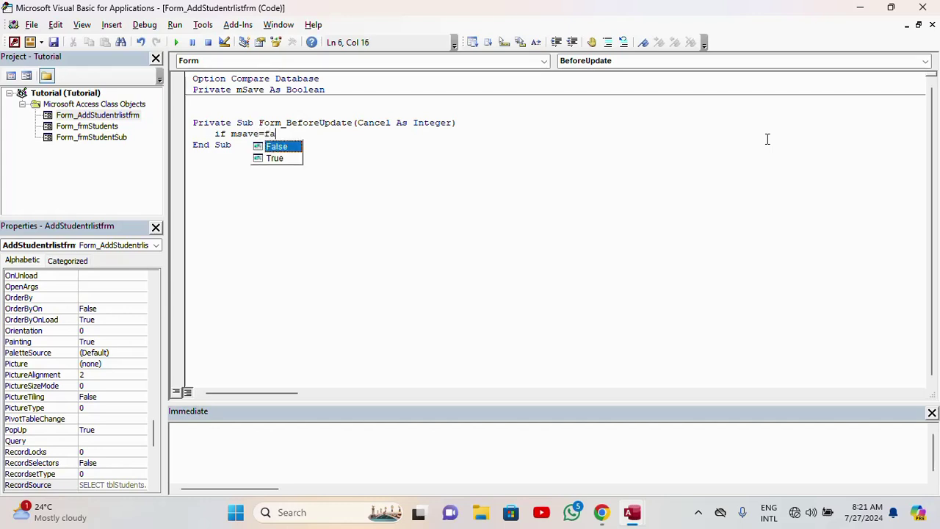
type("lse th")
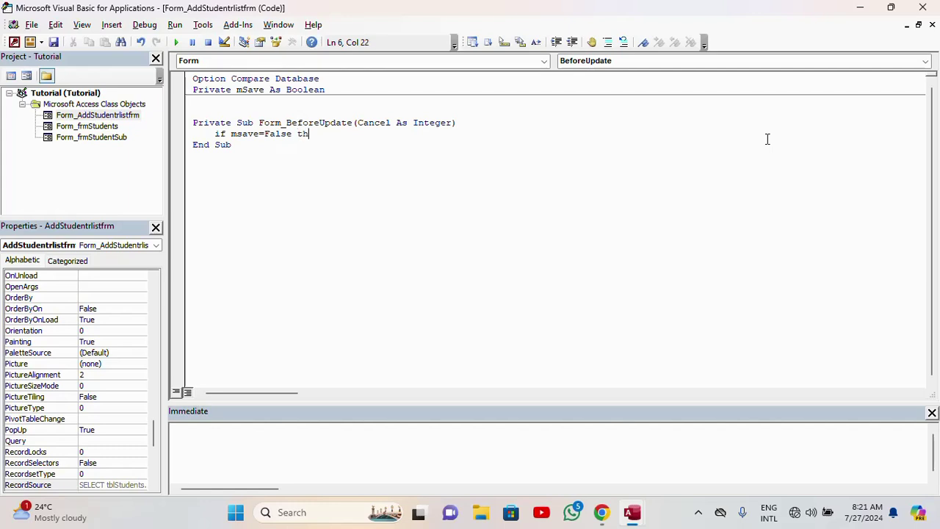
type("en")
key("Return")
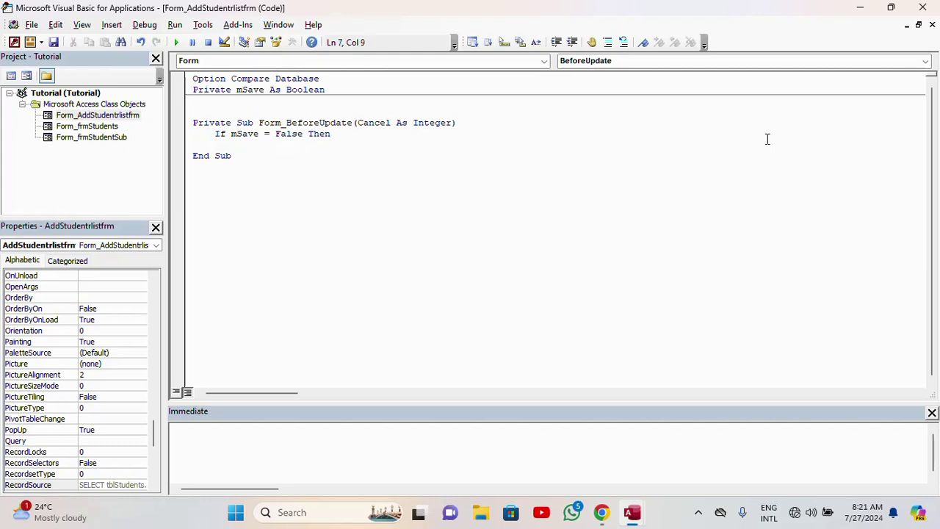
- Fill the If block with Cancel = True, Me.Undo and Cancel = False, then close it with End If
type("cancel  =true")
key("Return")
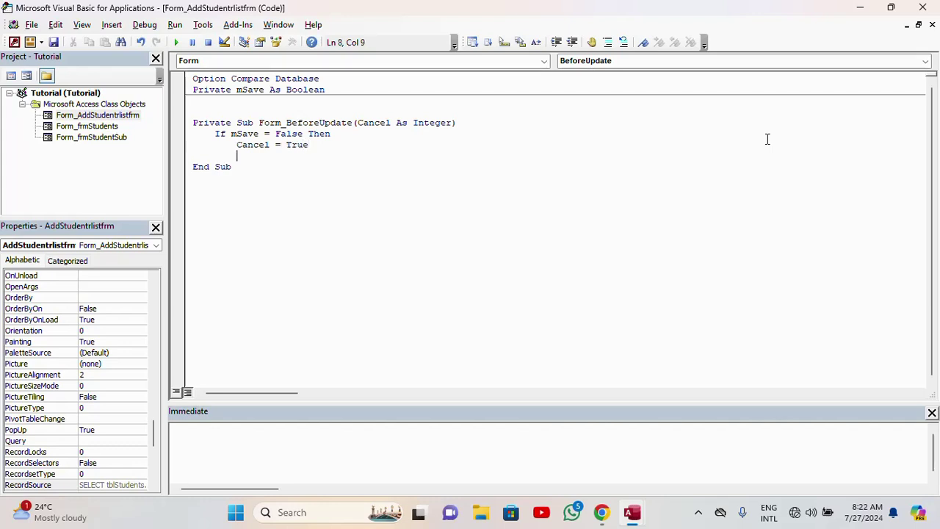
type("me.")
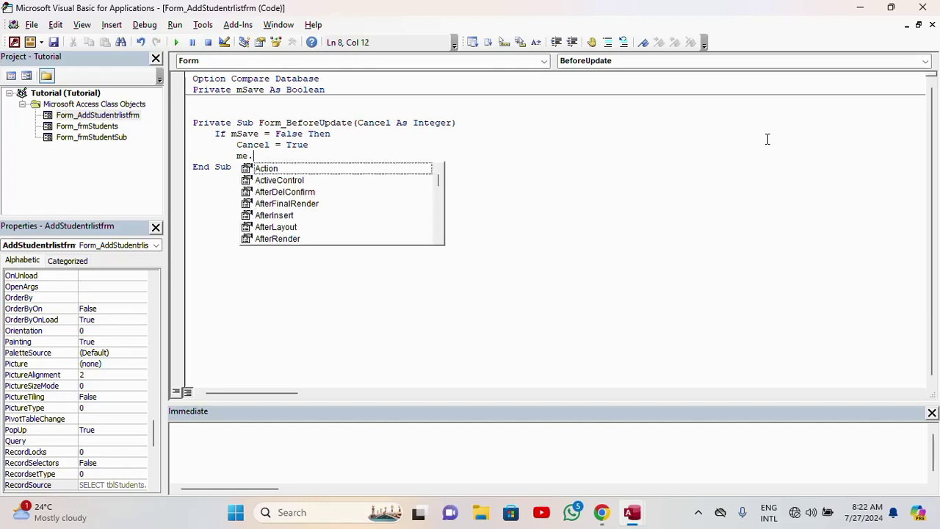
type("u")
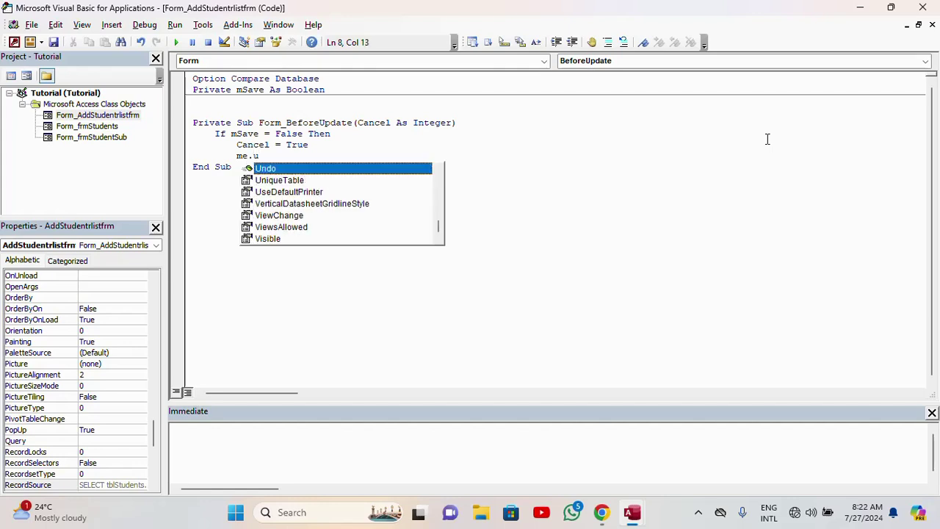
key("Tab")
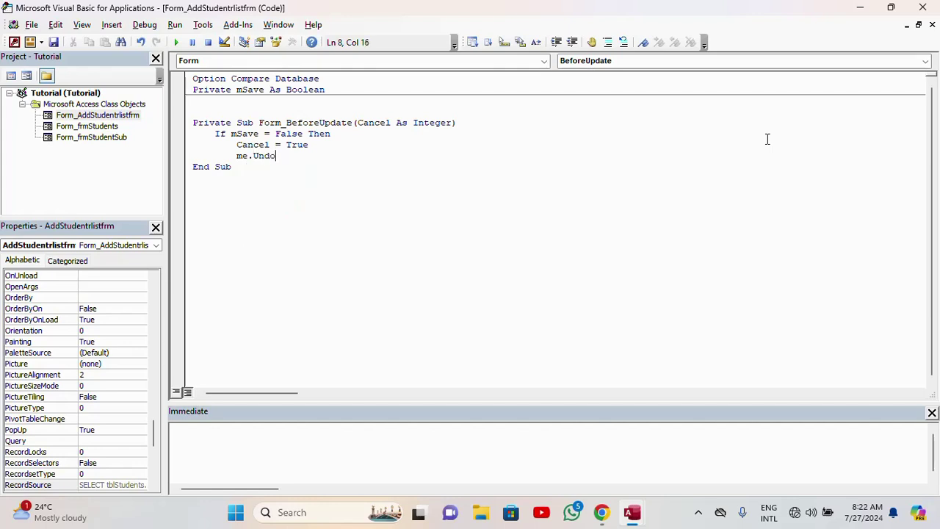
key("Return")
type("can")
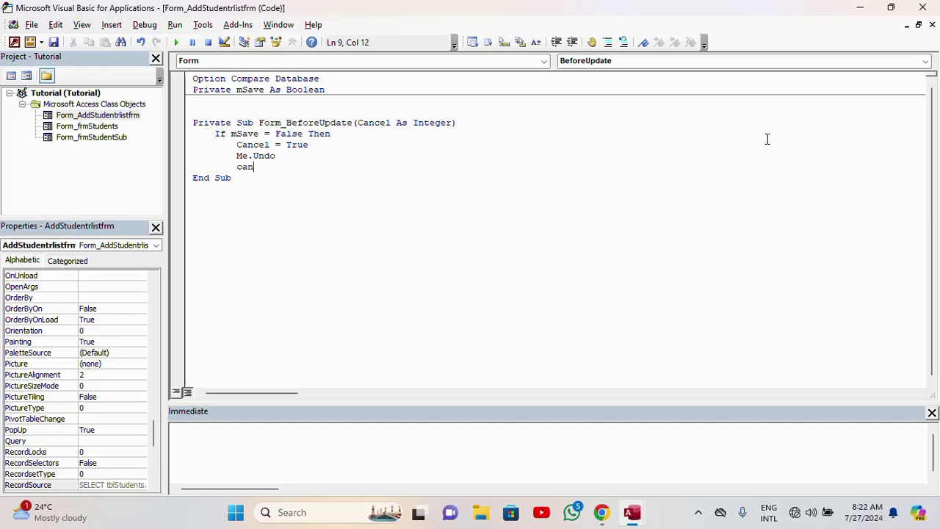
type("cel=false")
key("Return")
key("BackSpace")
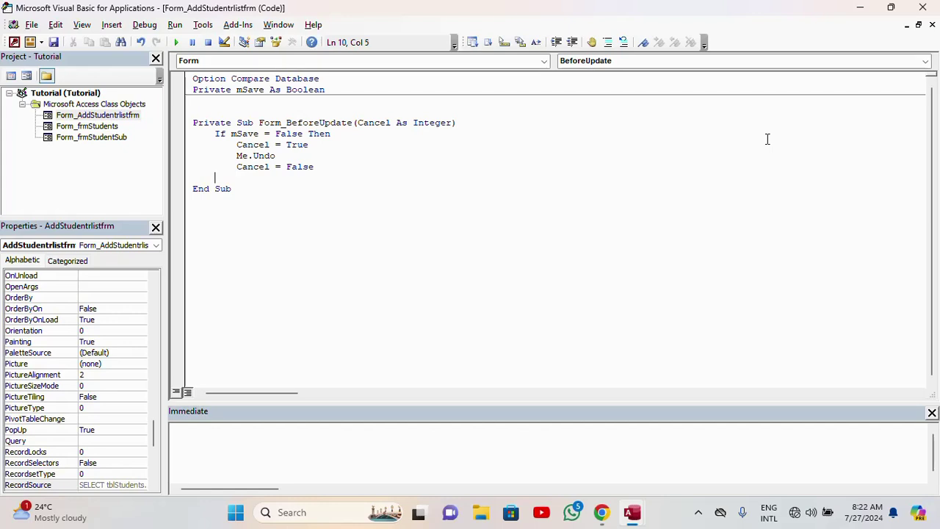
type("end if")
left_click(299, 158)
- Save the VBA code, close the editor, and switch AddStudentrlistfrm to Form View
left_click(56, 42)
left_click(923, 7)
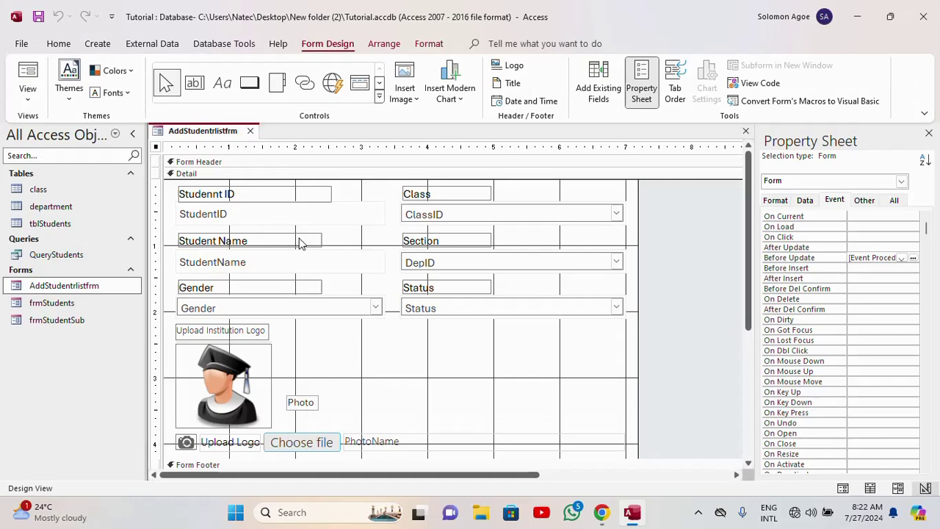
left_click(27, 75)
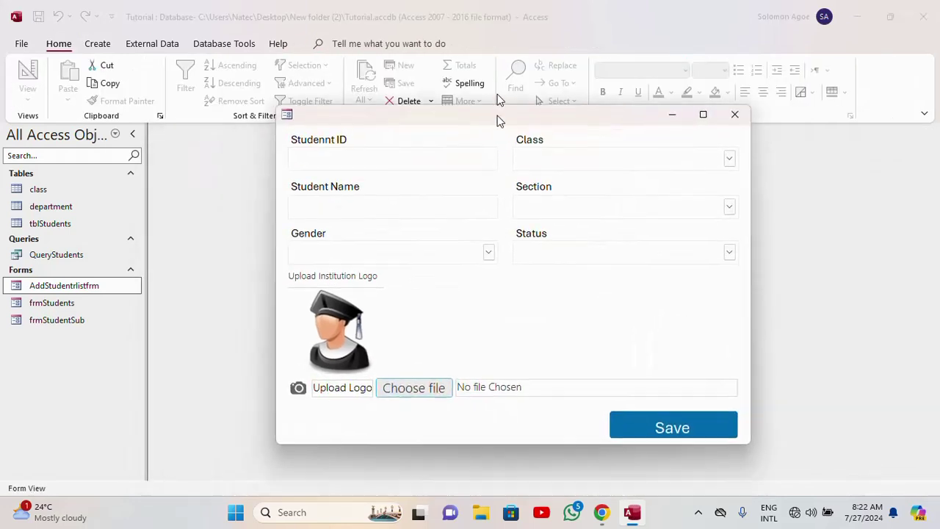
left_click_drag(500, 121, 447, 94)
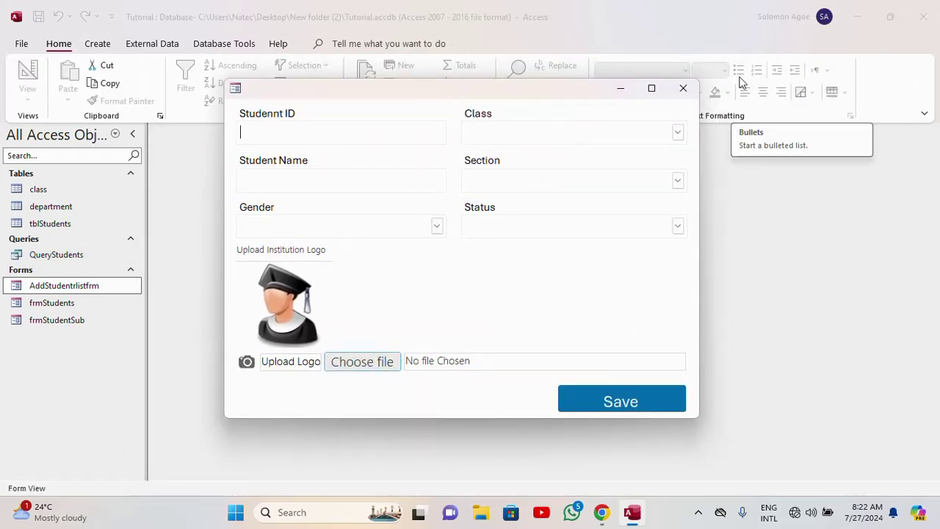
- Enter a new student ID and the student's name
type("40")
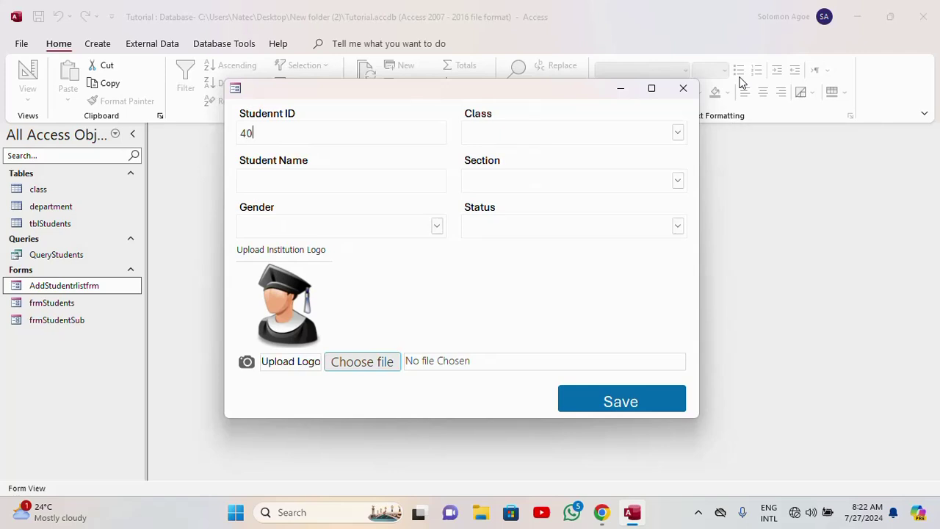
type("2069002")
left_click(306, 180)
type("yw")
key("BackSpace")
key("BackSpace")
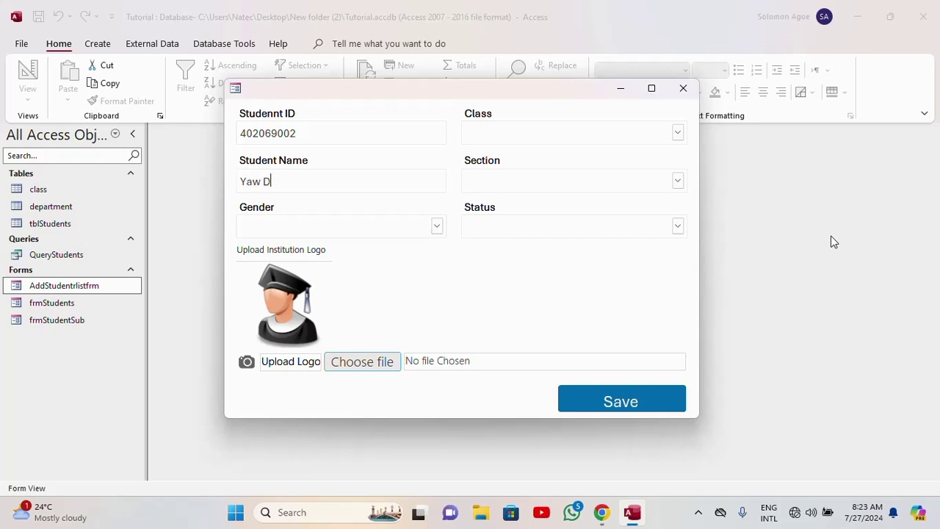
- Set Gender Male, Class Basic 9, Section Junior High and Status Active
left_click(437, 225)
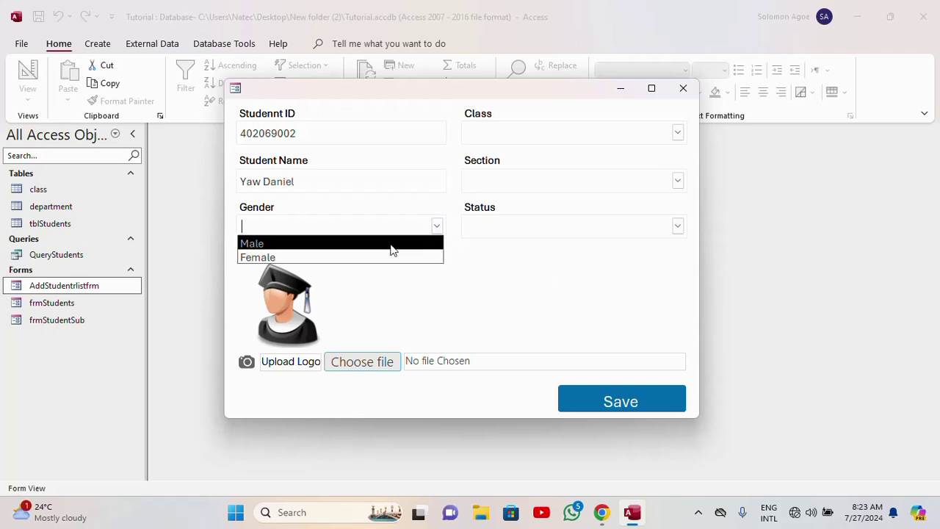
left_click(388, 242)
left_click(677, 133)
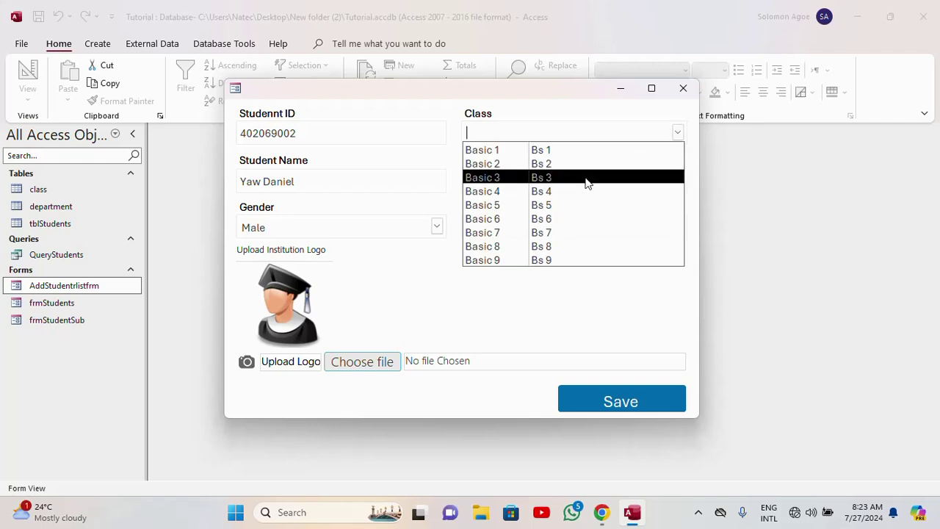
left_click(536, 260)
left_click(678, 182)
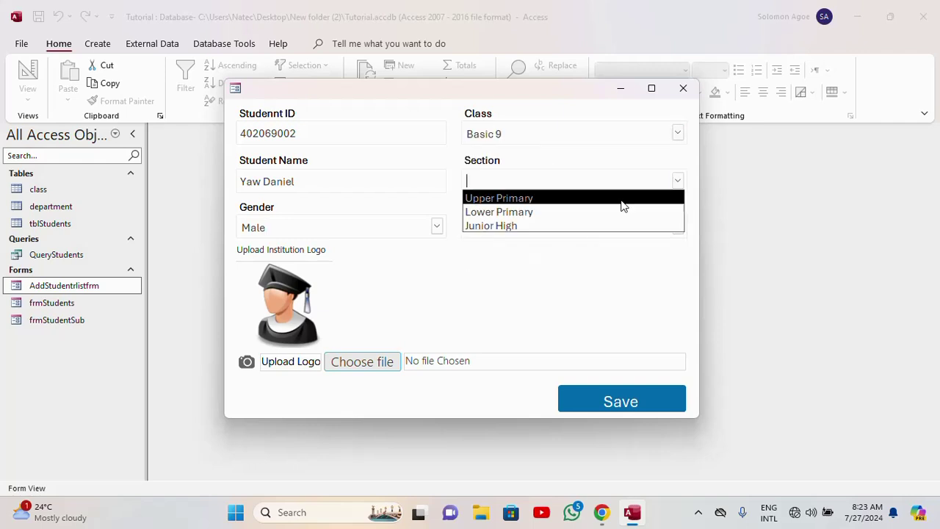
left_click(531, 226)
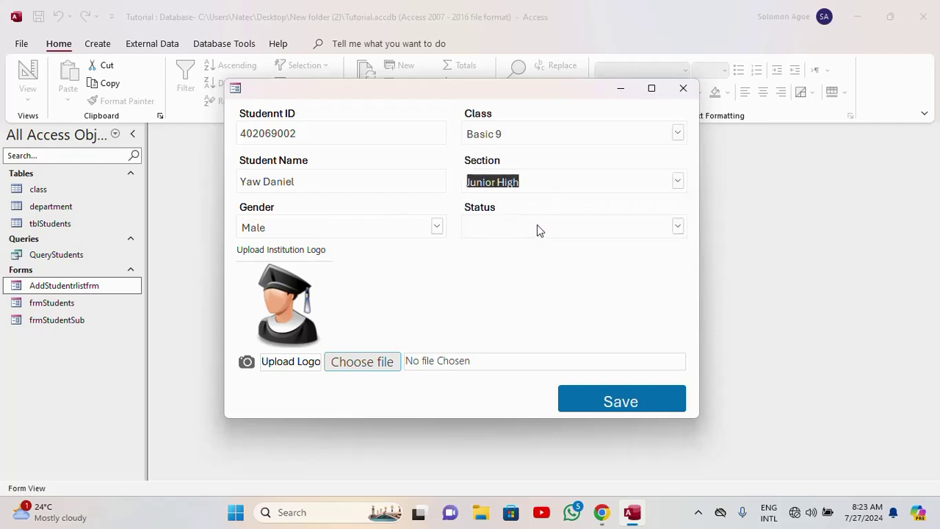
left_click(677, 225)
left_click(500, 244)
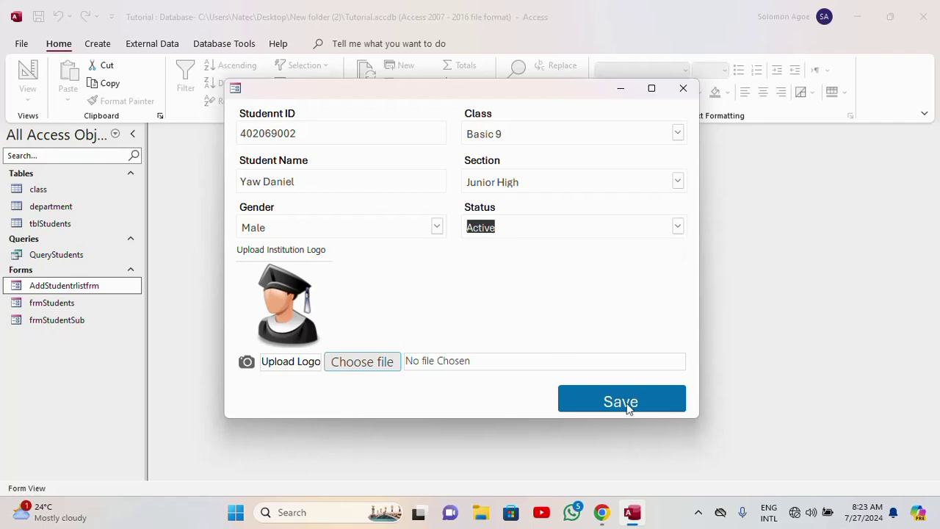
left_click(522, 221)
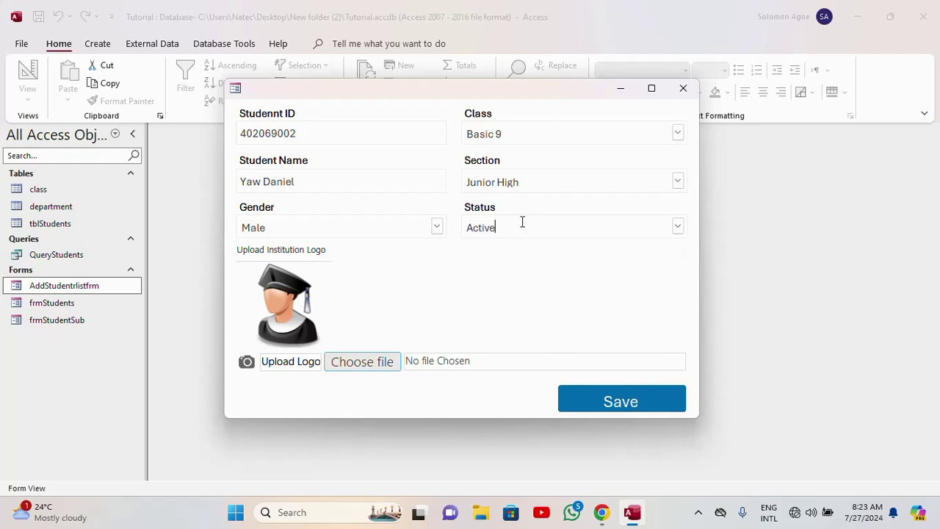
- Close the entry form, search frmStudents for 4020 to check the list, then close it
left_click(690, 92)
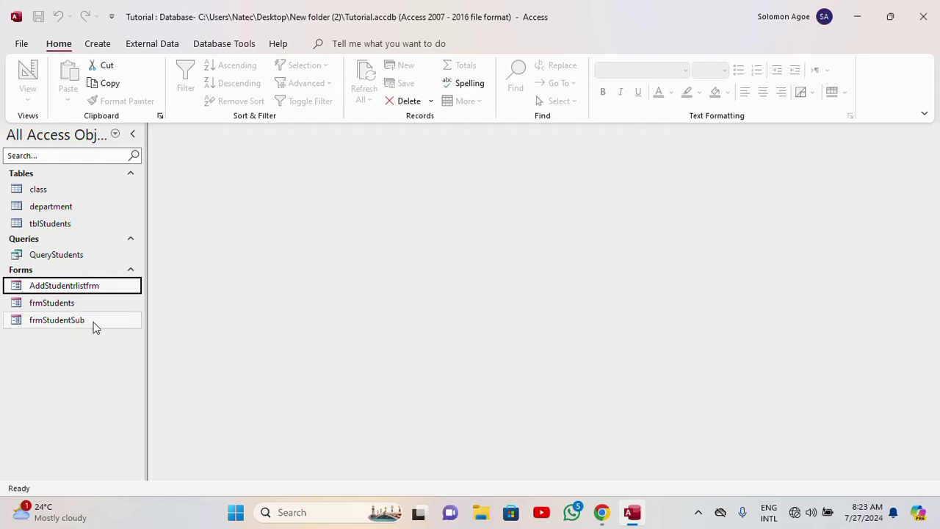
double_click(51, 304)
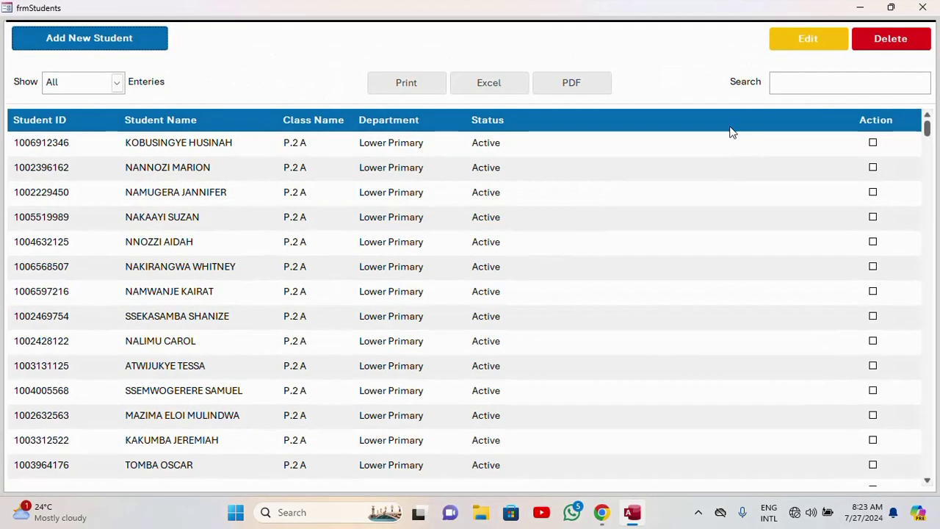
left_click(806, 76)
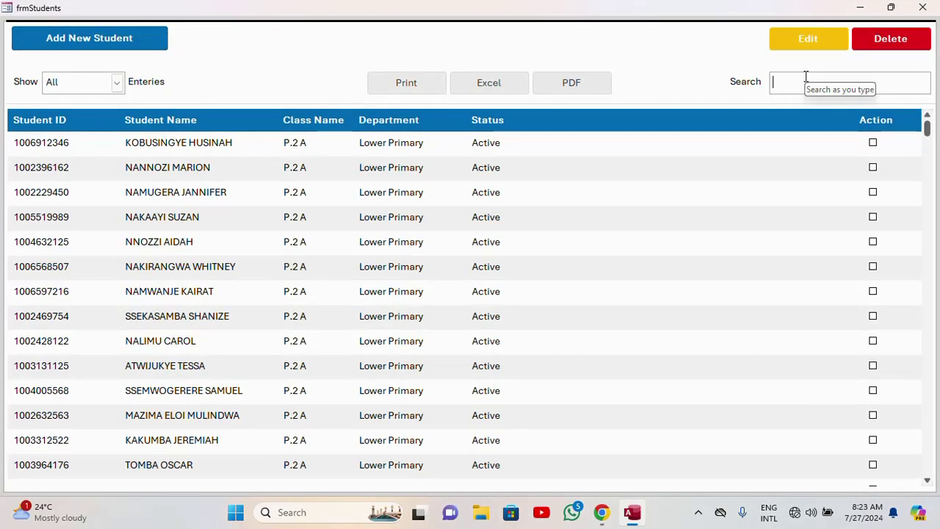
type("40")
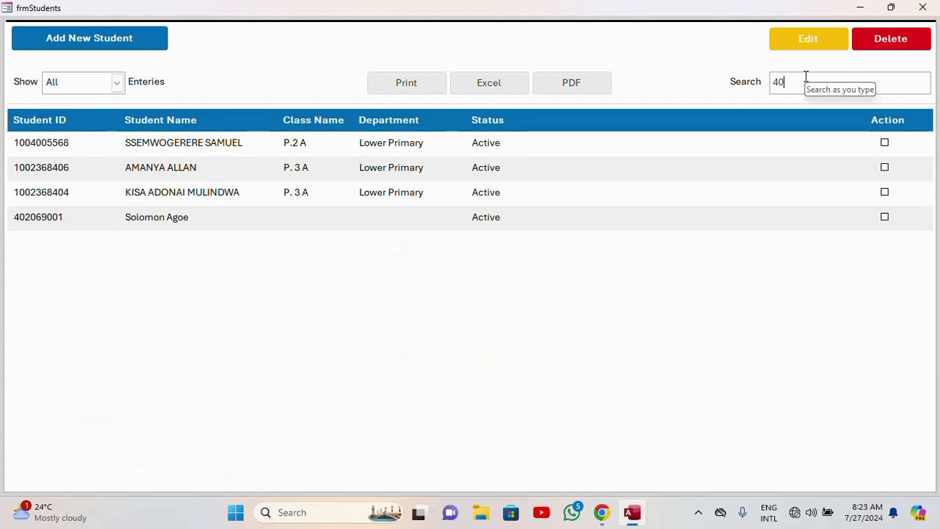
type("20")
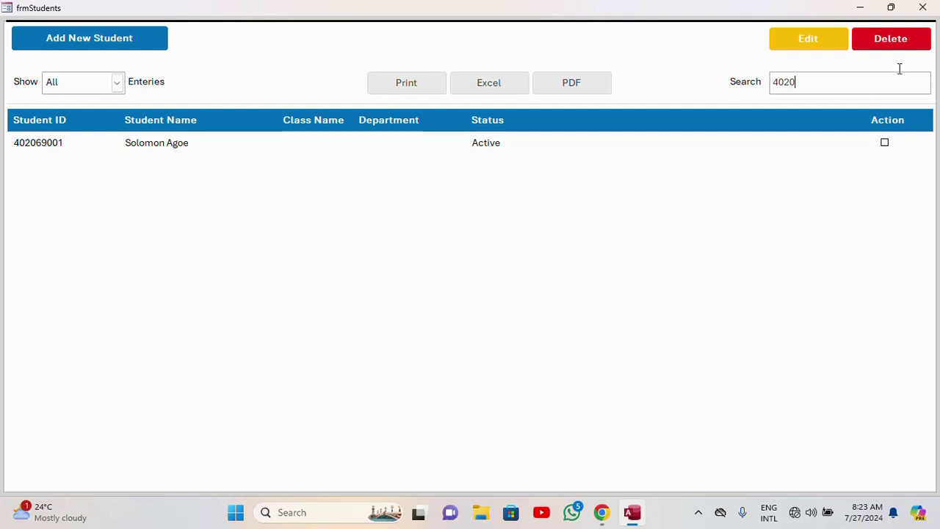
left_click(923, 9)
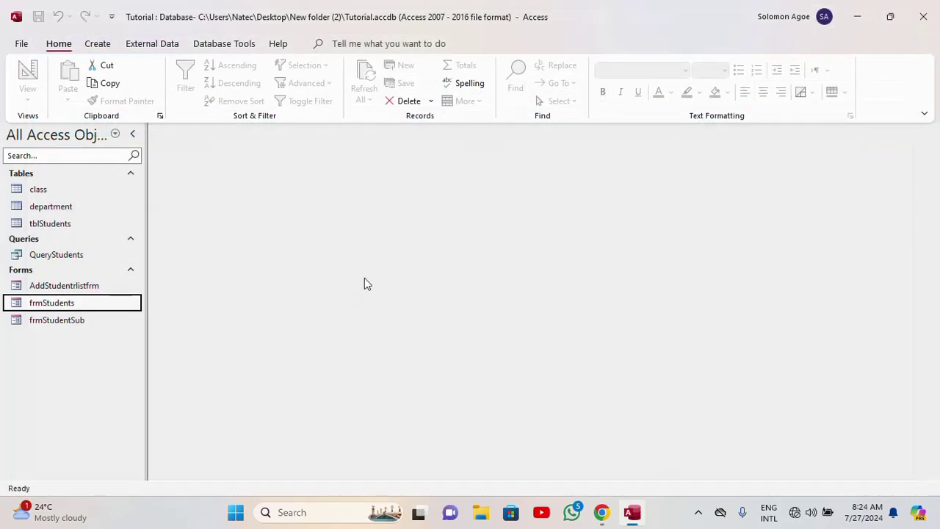
- Reopen AddStudentrlistfrm and switch it to Design View
double_click(65, 286)
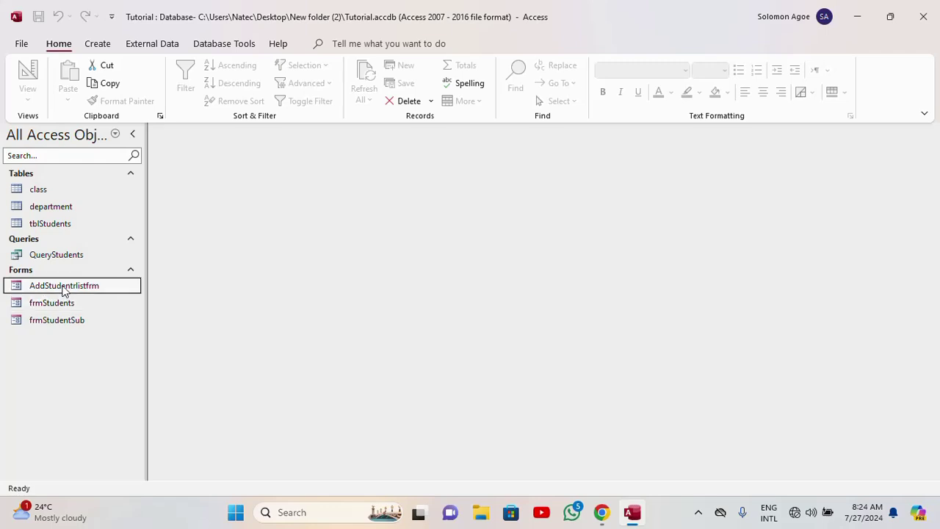
left_click_drag(450, 158, 554, 87)
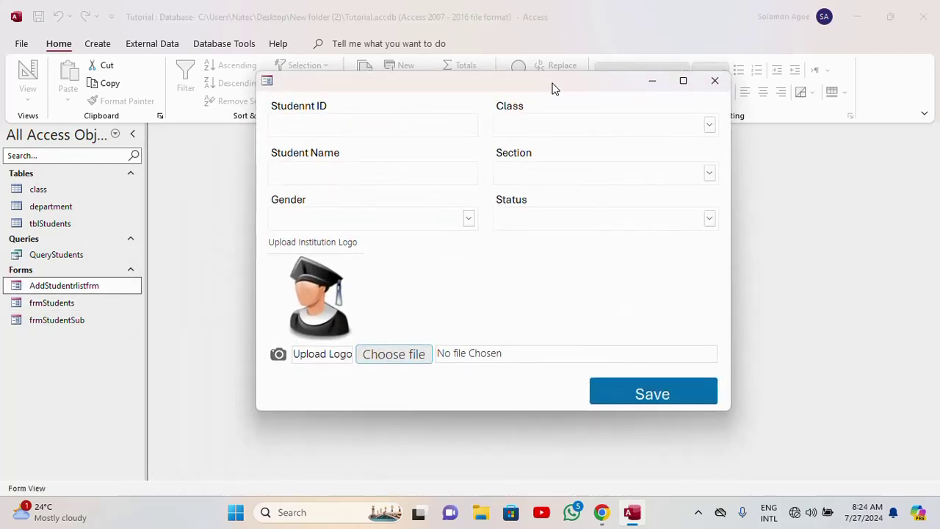
right_click(553, 86)
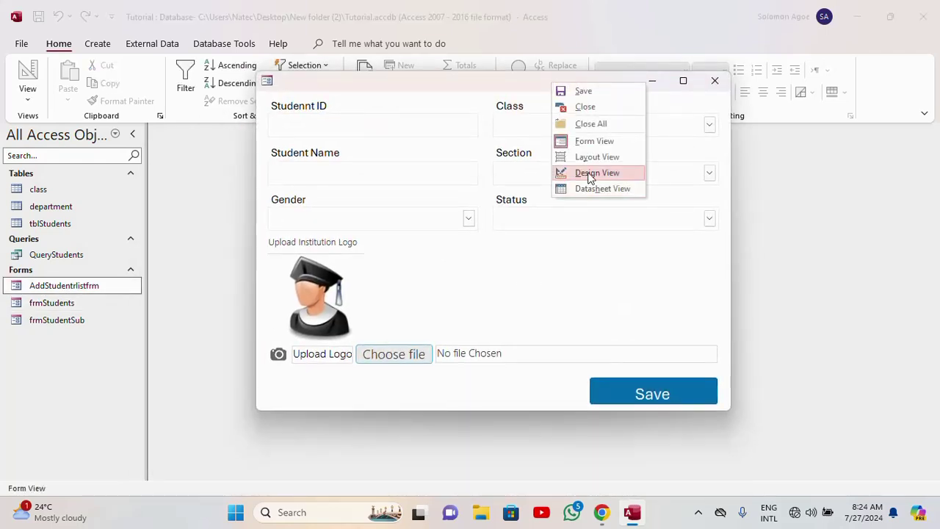
left_click(590, 175)
scroll(557, 283, "down", 5)
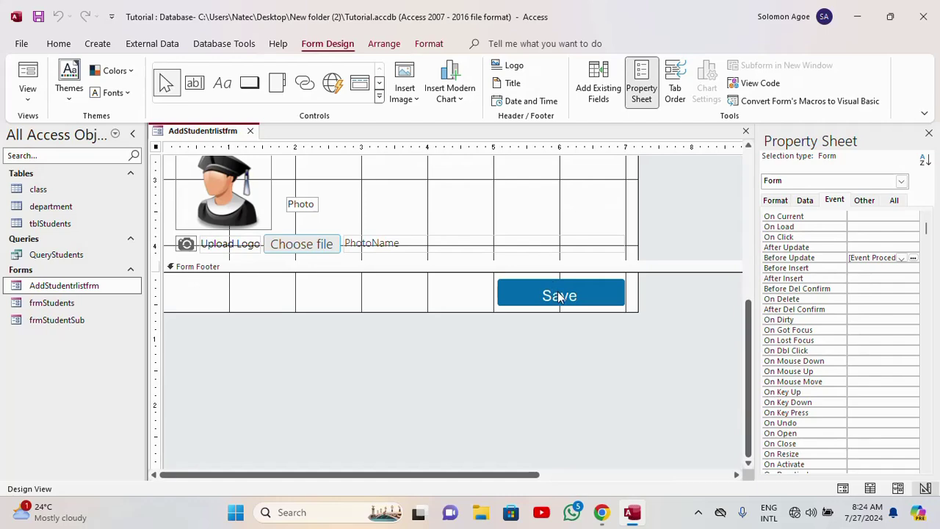
- Set the btnsave button's On Click to [Event Procedure] and open its code stub
left_click(557, 291)
left_click(914, 218)
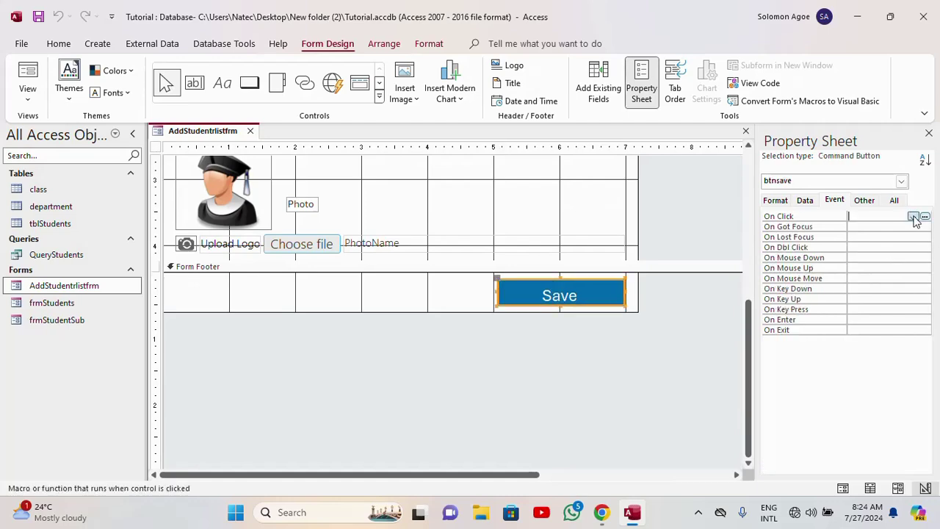
left_click(914, 217)
left_click(911, 226)
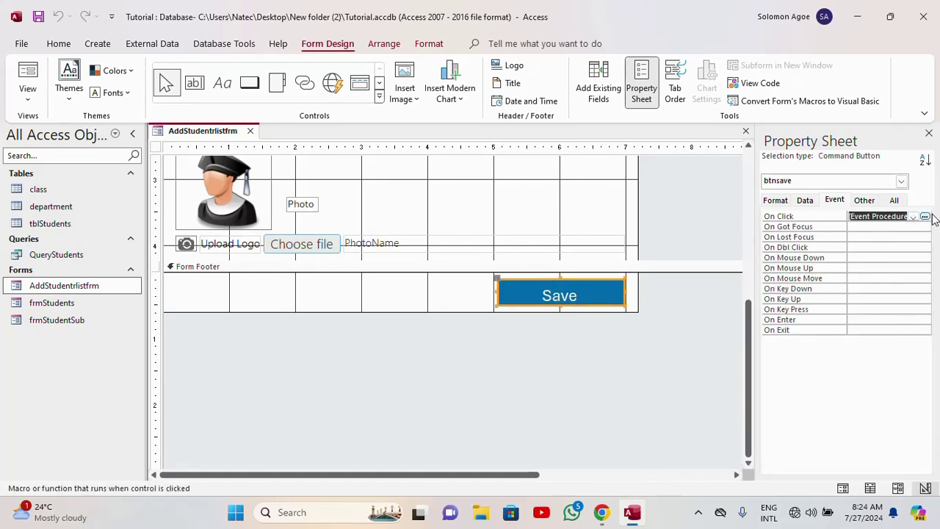
left_click(925, 217)
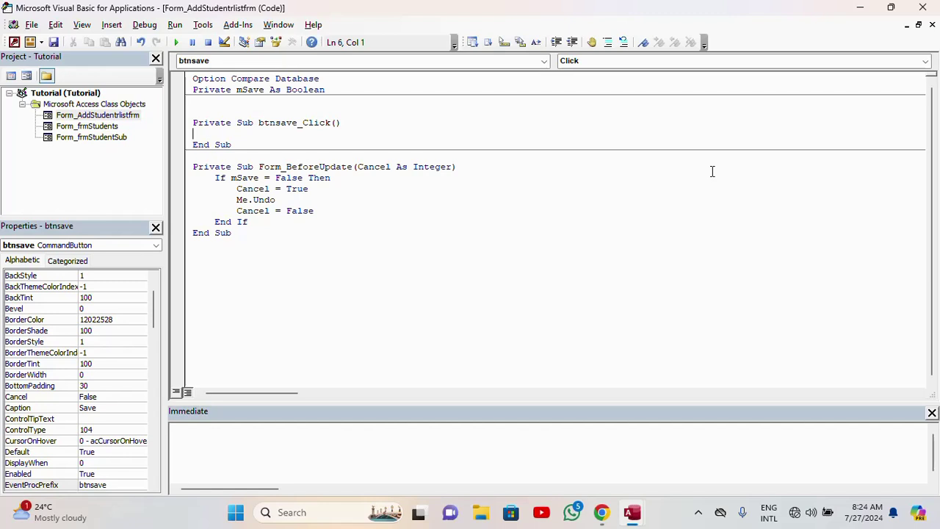
- Write mSave = True and DoCmd.Beep in btnsave_Click, save the project, and close the editor
type("msave=")
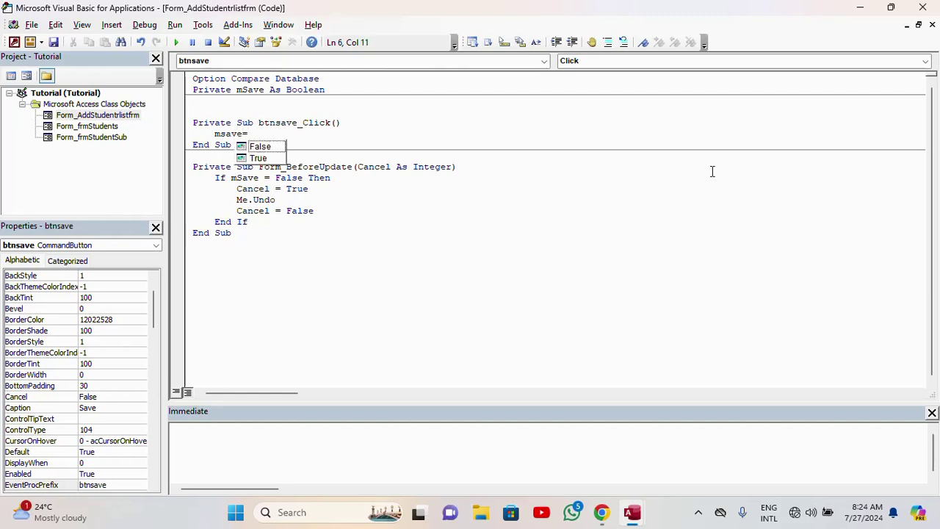
type("tru")
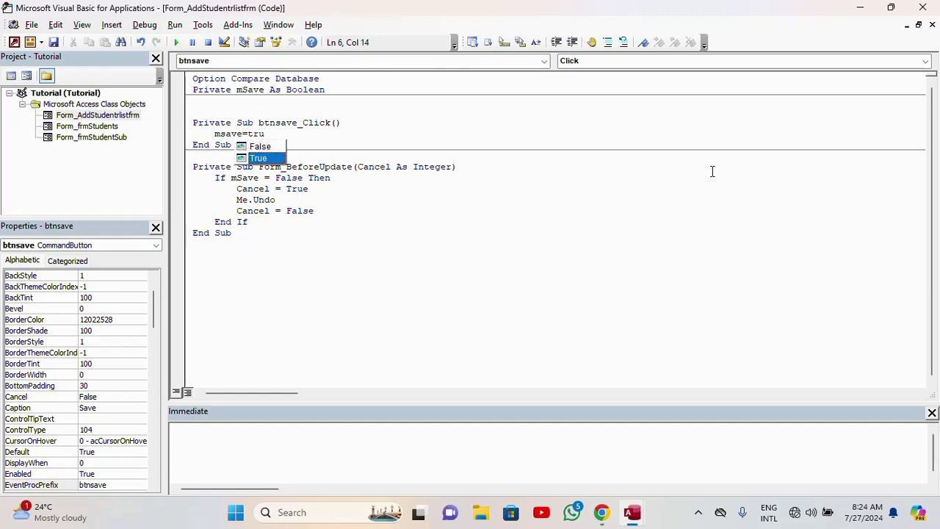
key("Tab")
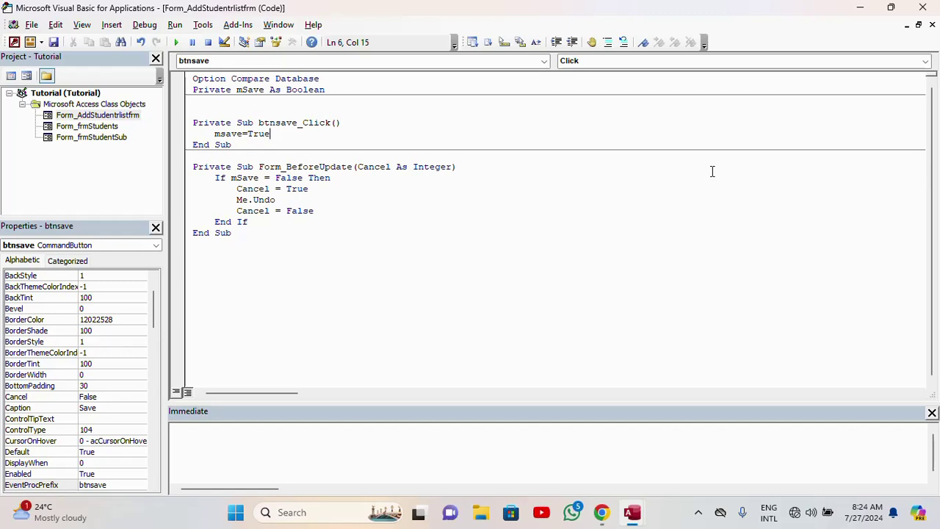
key("Return")
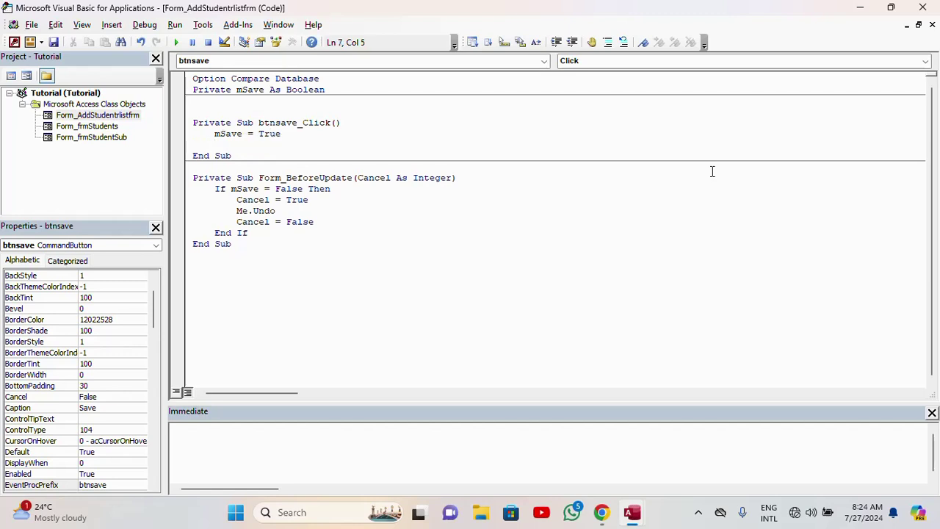
type("docmd.b")
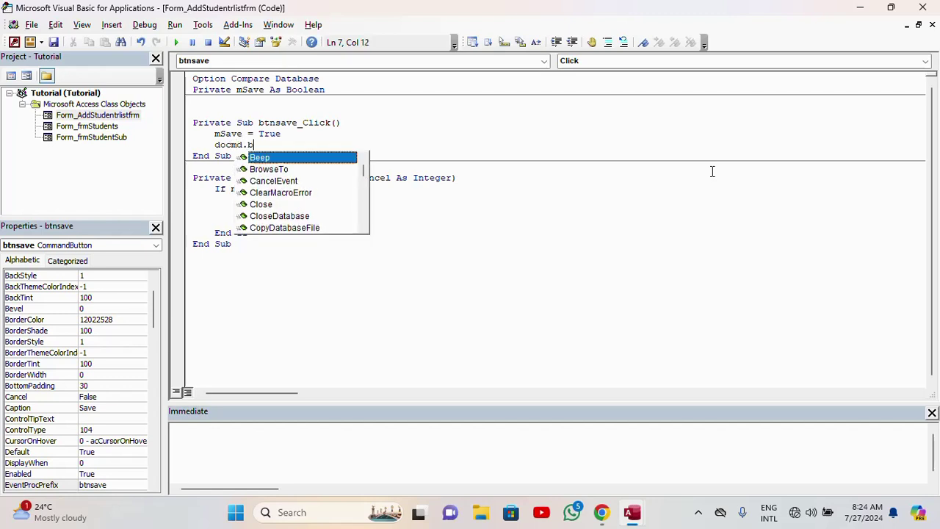
key("Tab")
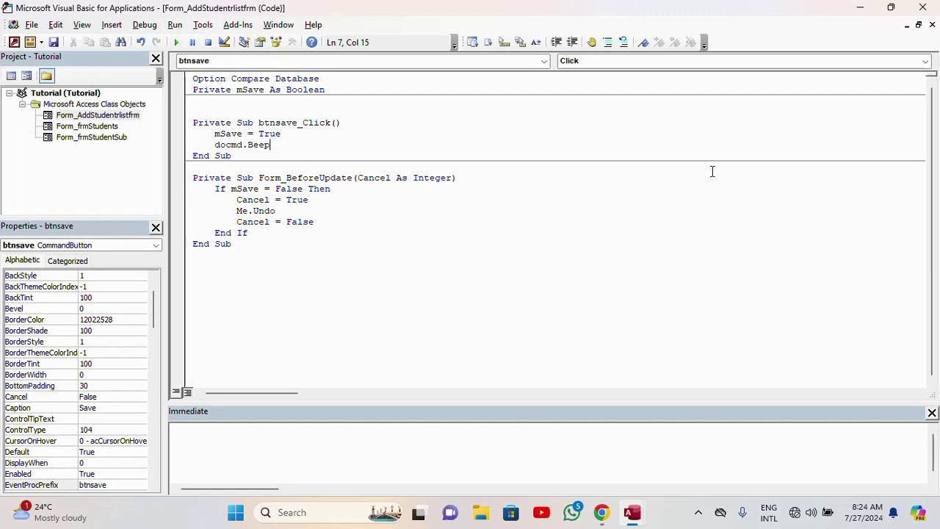
left_click(351, 218)
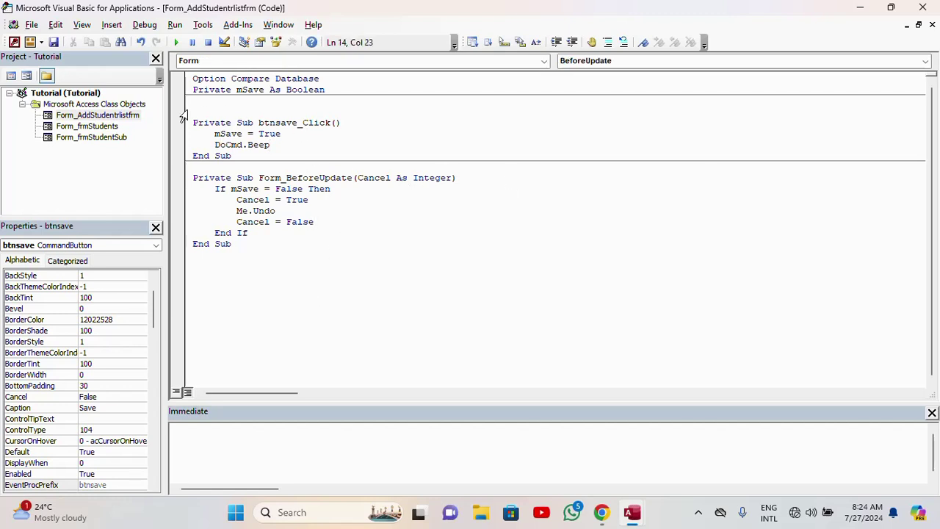
left_click(53, 43)
left_click(927, 9)
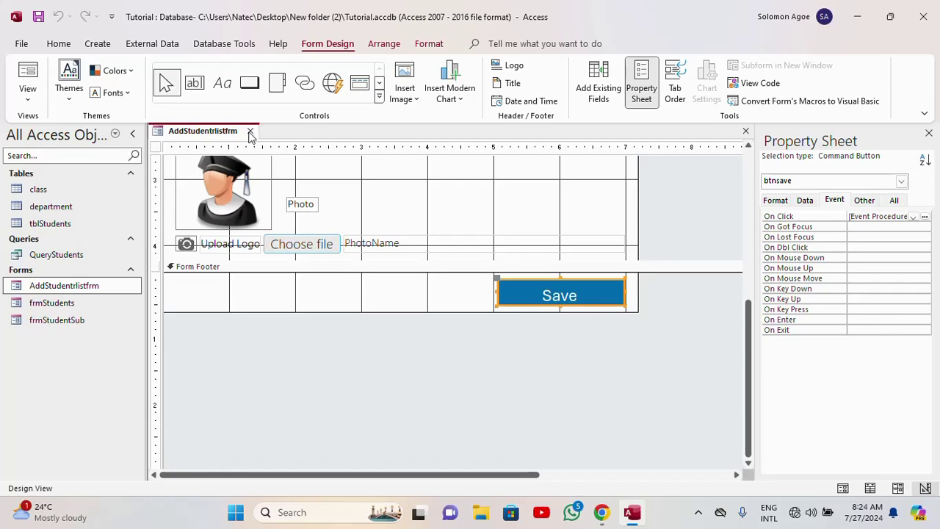
- Switch to Form View and enter a new student ID and the student's name
left_click(32, 82)
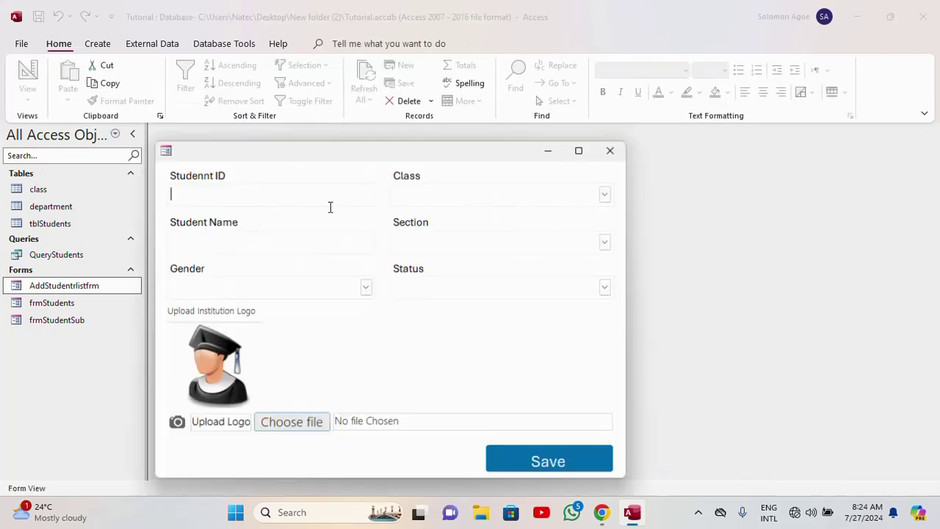
left_click_drag(374, 153, 471, 71)
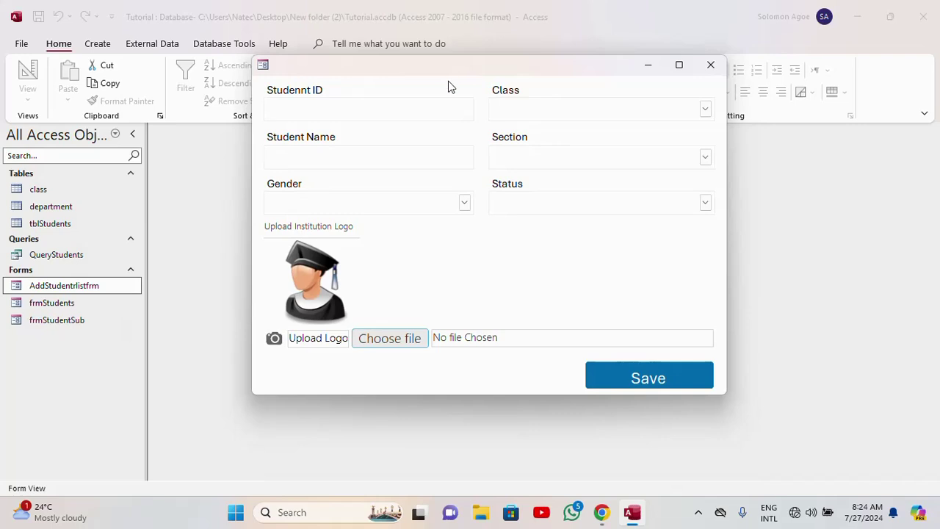
type("40")
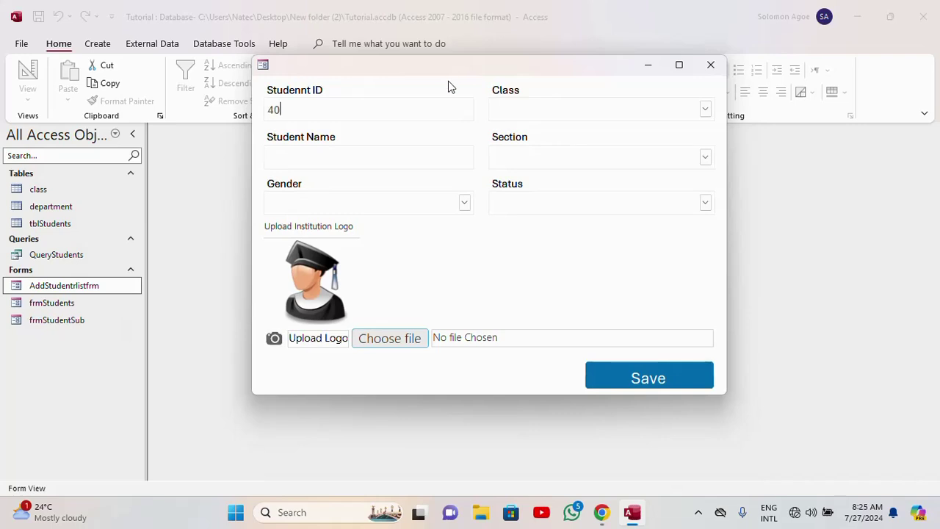
type("2069002")
left_click(343, 156)
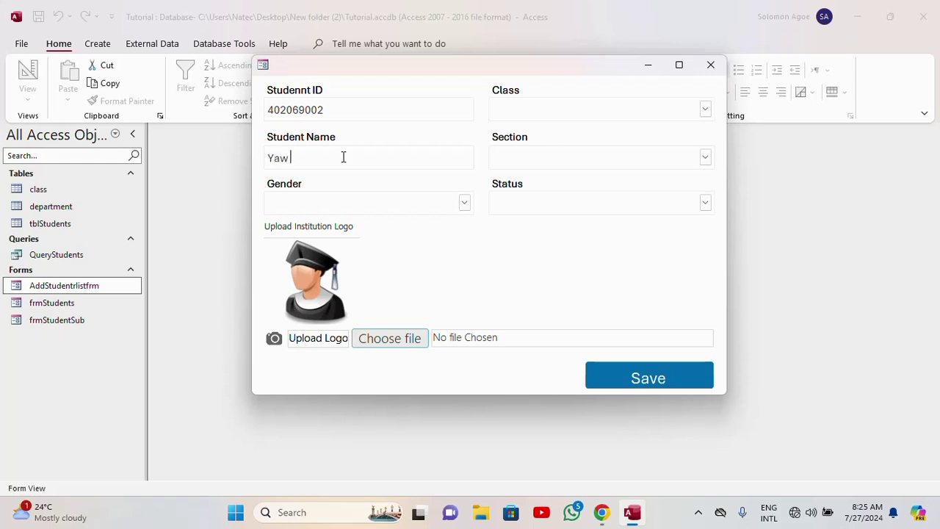
- Choose Male, Basic 9, Junior High and Active, save the record, and close the form
left_click(465, 204)
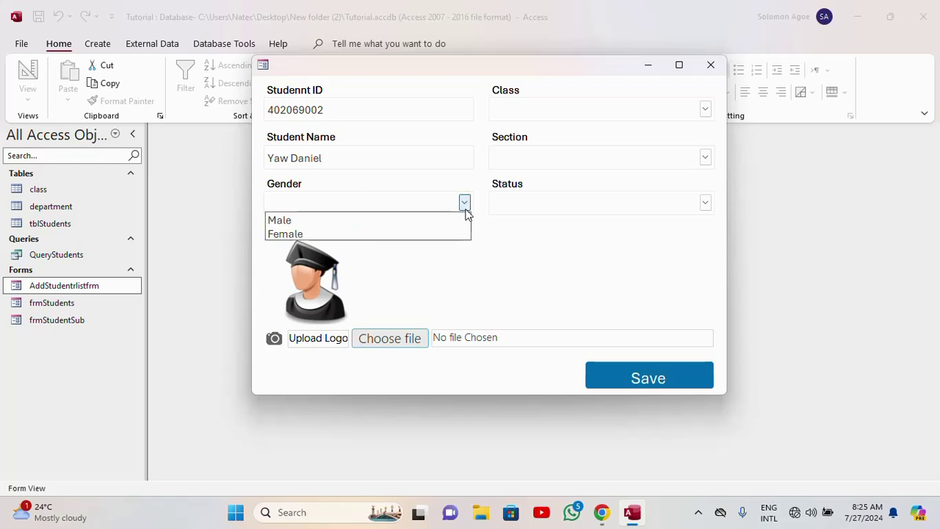
left_click(321, 219)
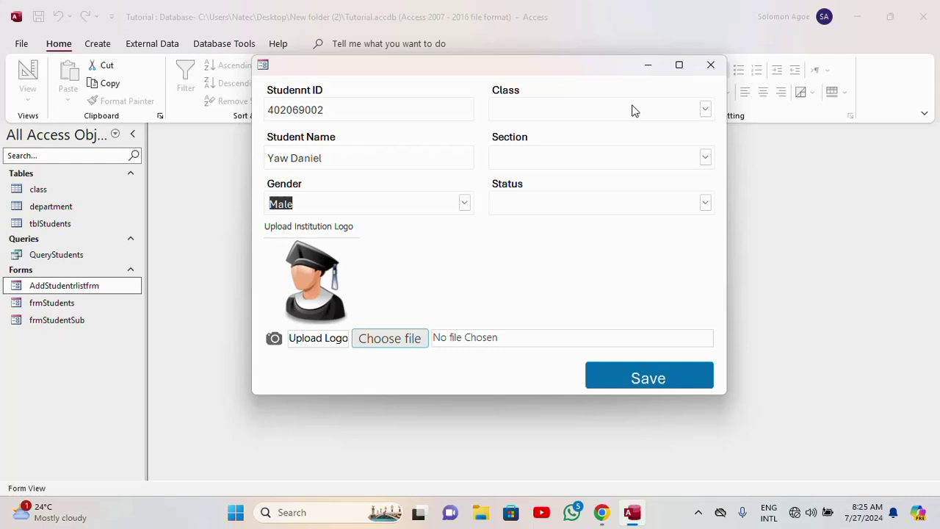
left_click(705, 109)
left_click(608, 231)
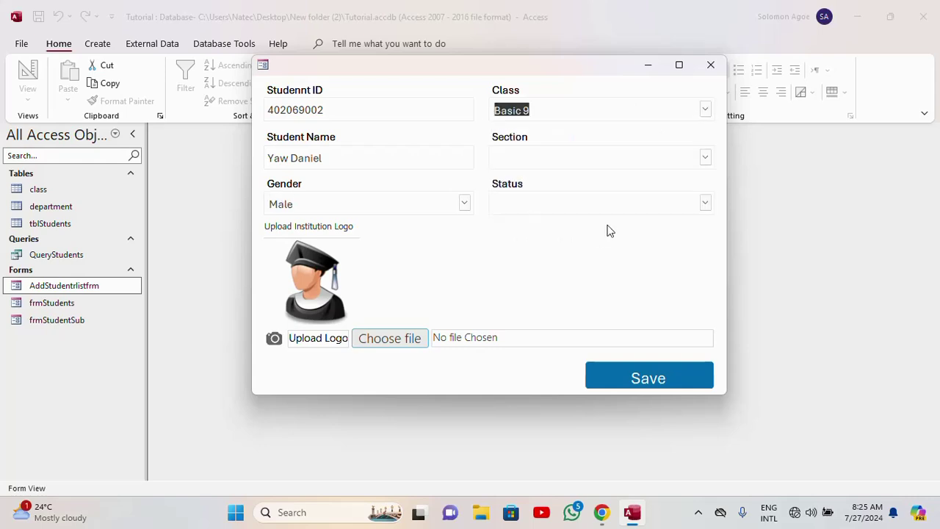
left_click(705, 157)
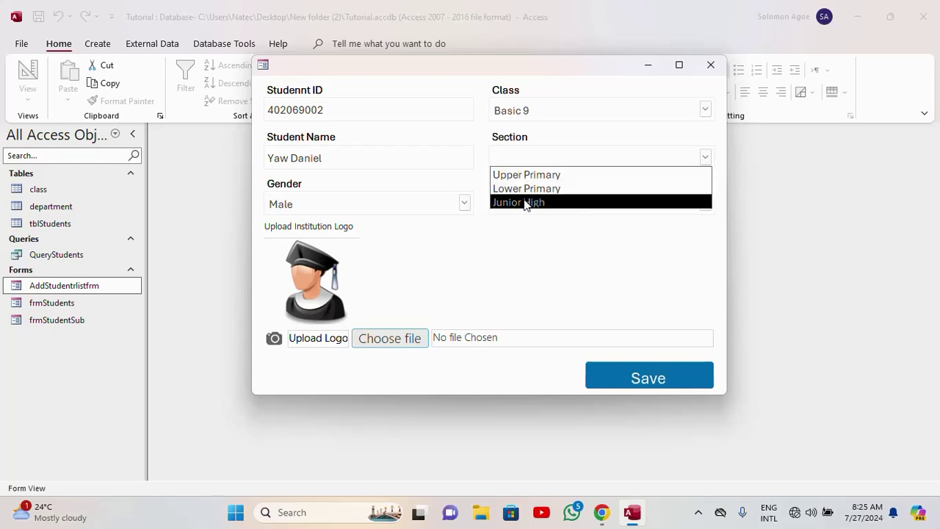
left_click(524, 202)
left_click(705, 202)
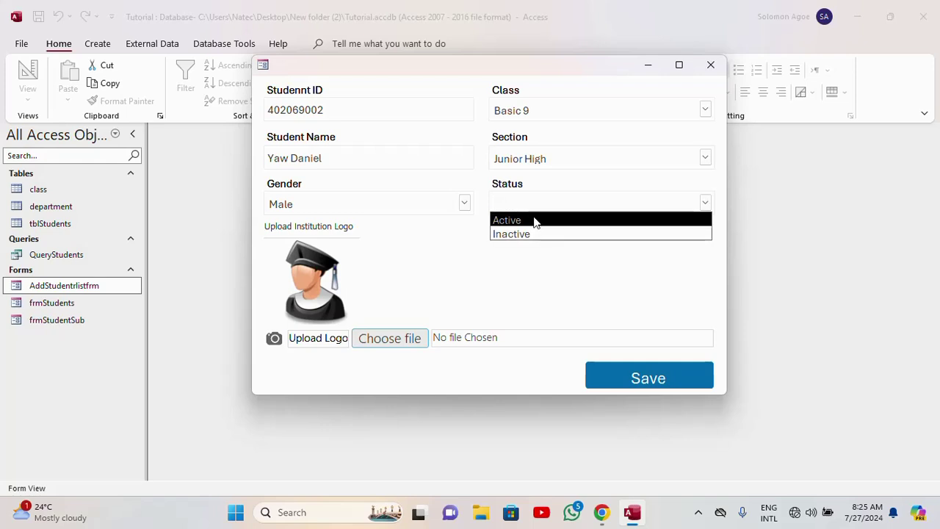
left_click(534, 219)
left_click(658, 382)
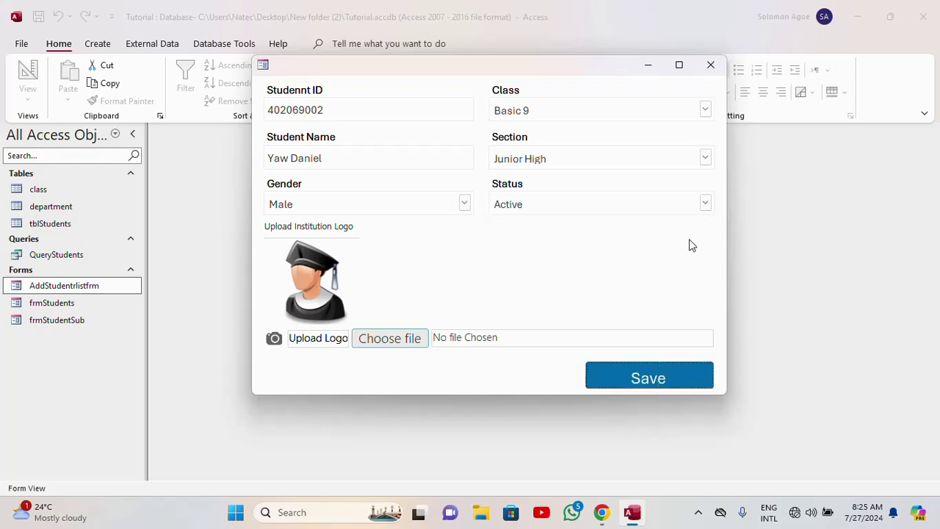
left_click(711, 65)
double_click(57, 305)
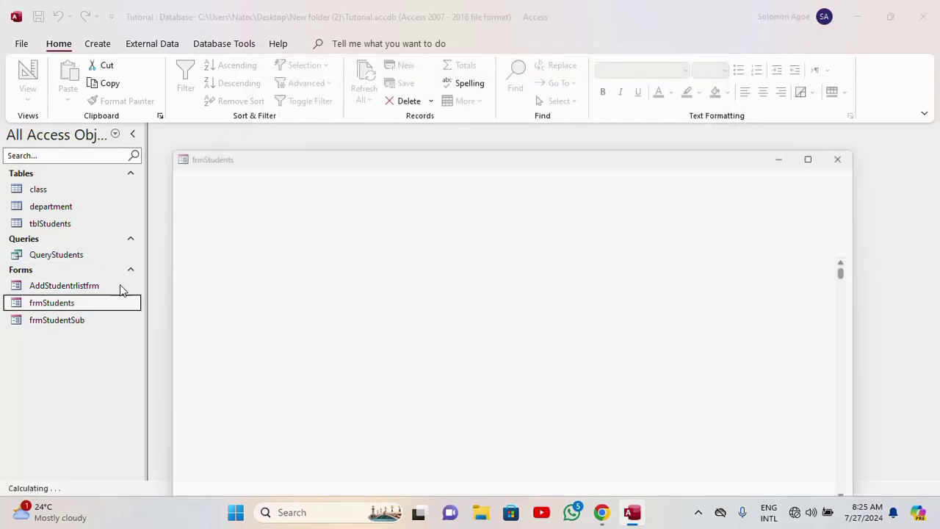
left_click(861, 75)
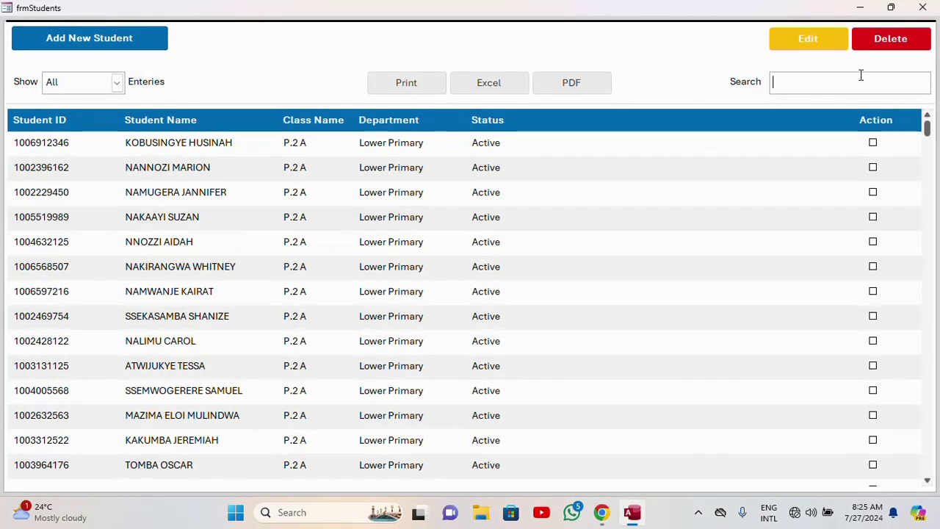
type("40")
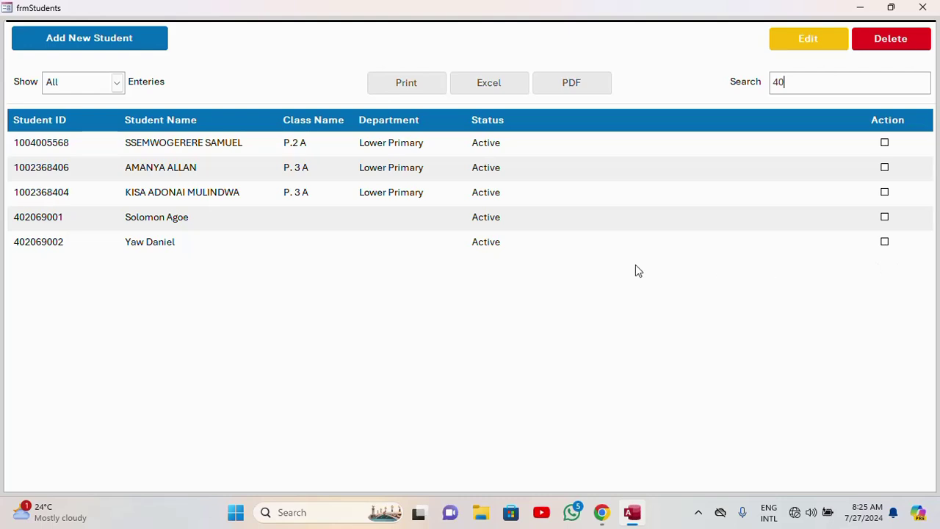
key("BackSpace")
key("BackSpace")
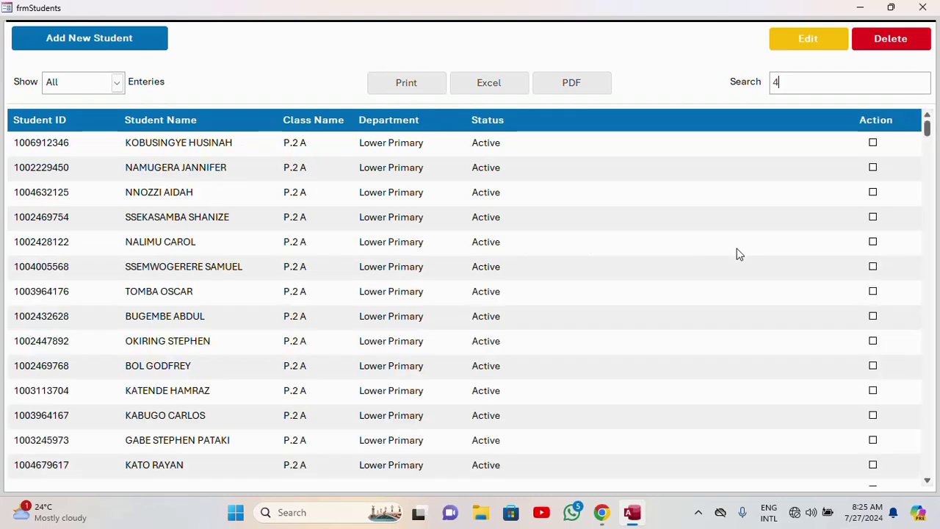
left_click(923, 7)
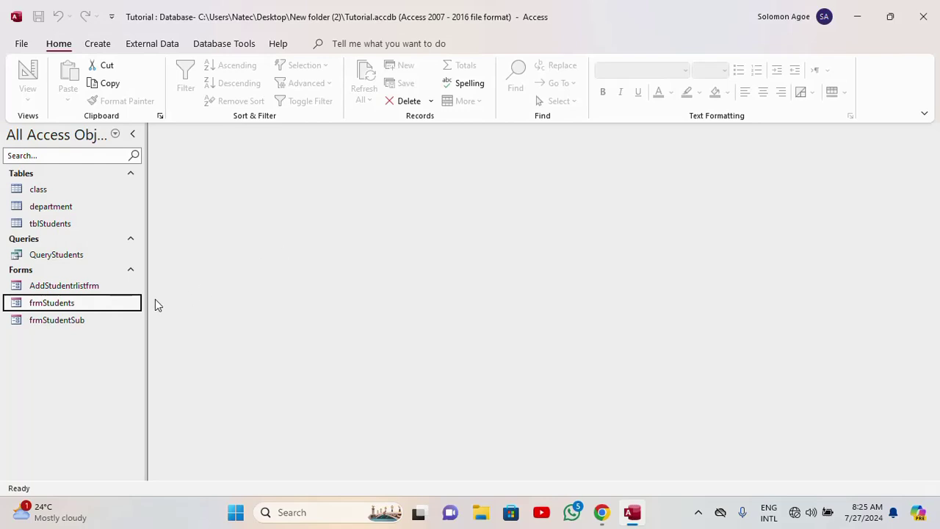
right_click(55, 304)
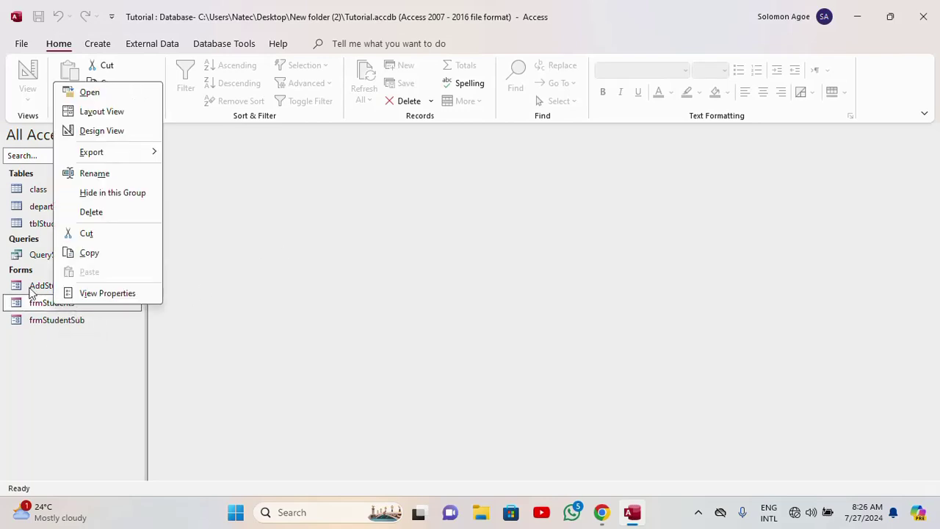
left_click(32, 292)
right_click(48, 285)
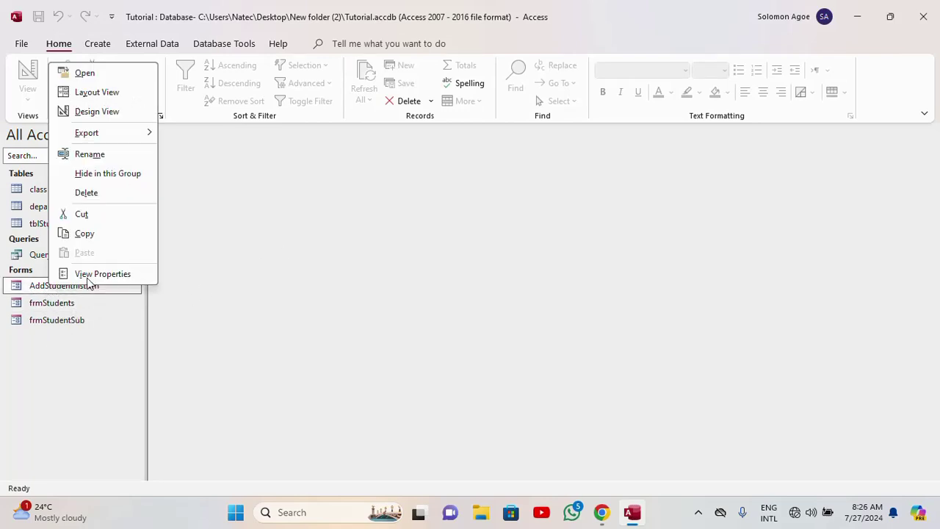
left_click(96, 111)
scroll(391, 273, "down", 5)
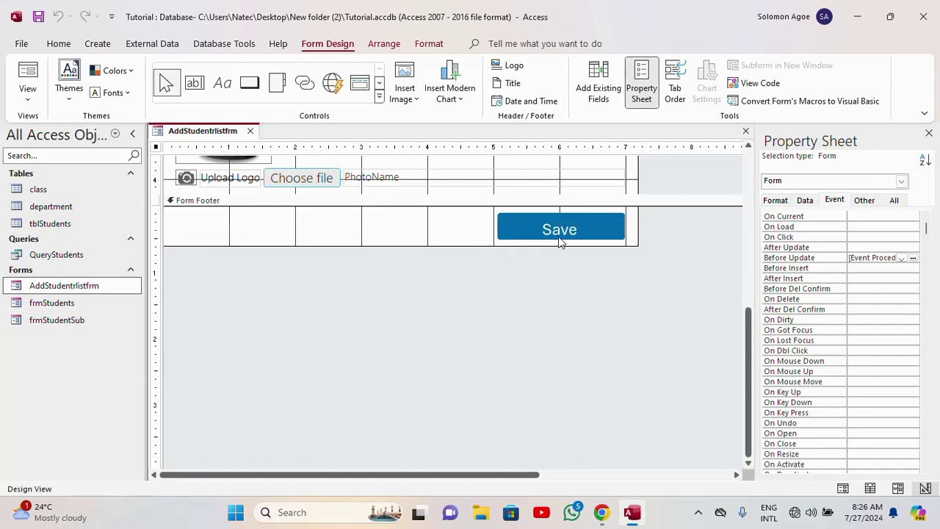
left_click(560, 233)
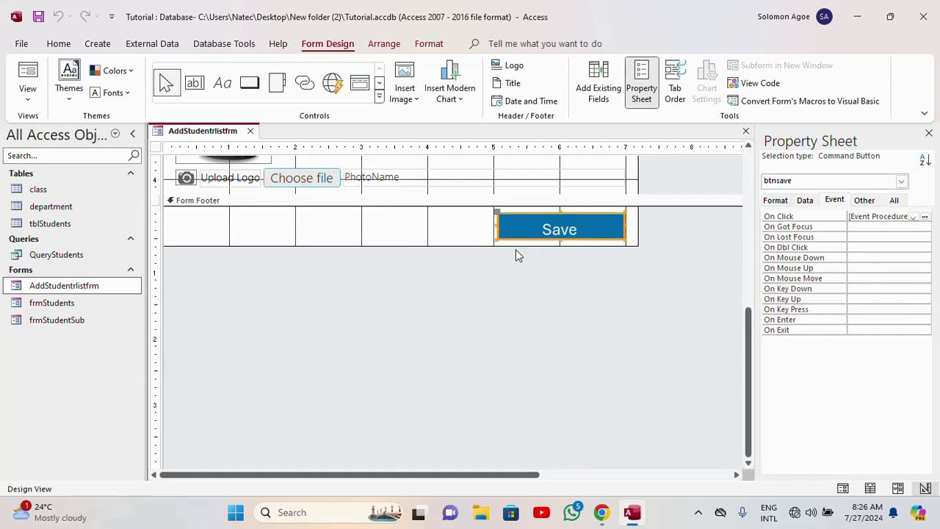
left_click(475, 280)
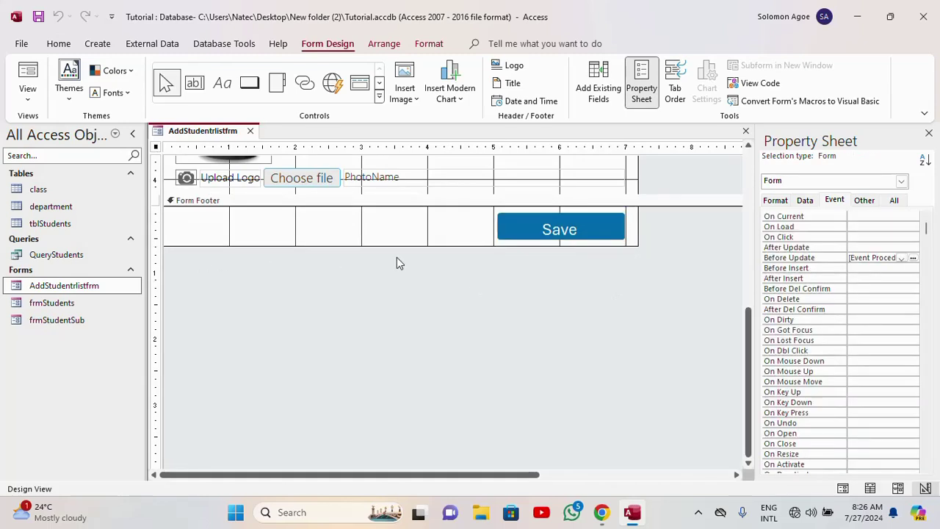
scroll(227, 321, "up", 3)
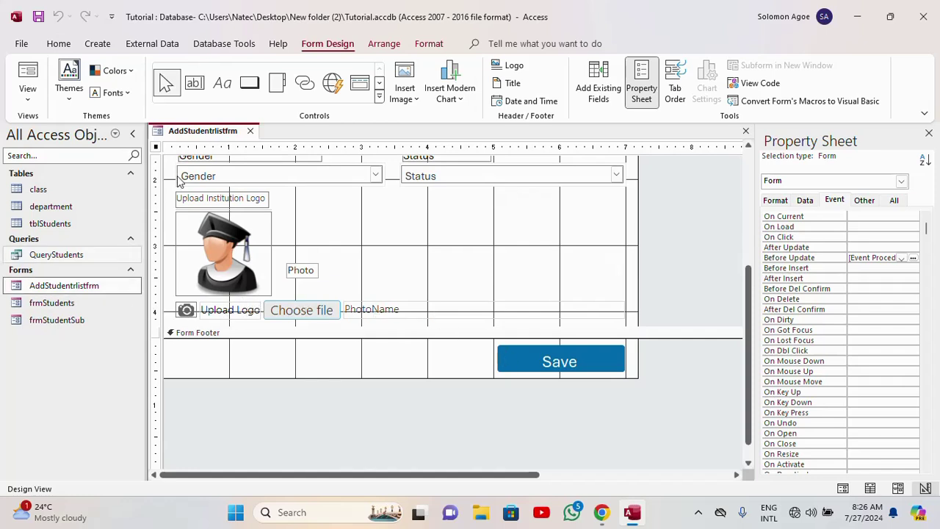
left_click(250, 131)
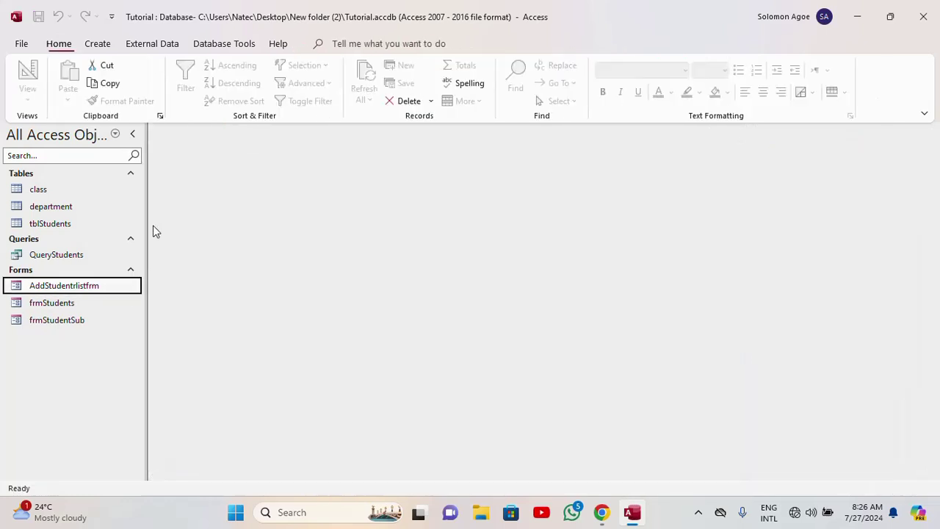
- Rename AddStudentrlistfrm by deleting the trailing 'rlistfrm', leaving the name AddStudent
right_click(86, 286)
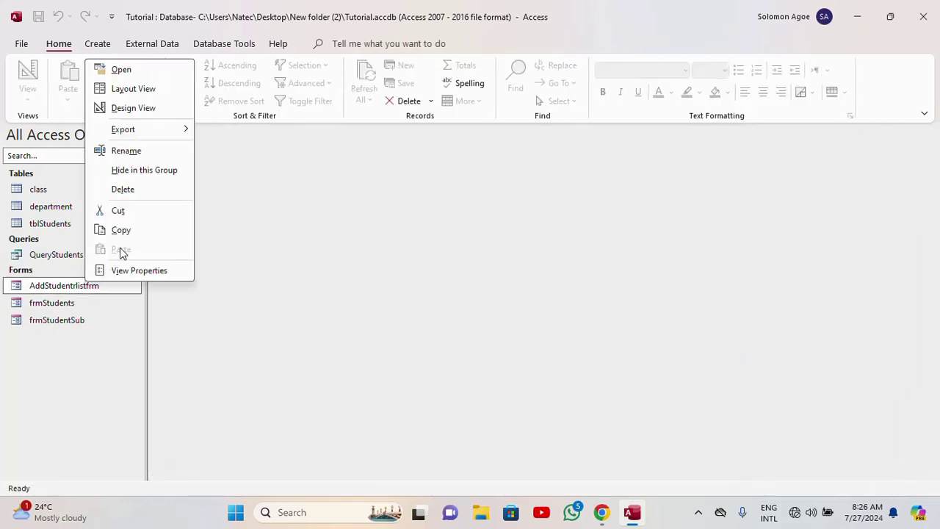
left_click(132, 151)
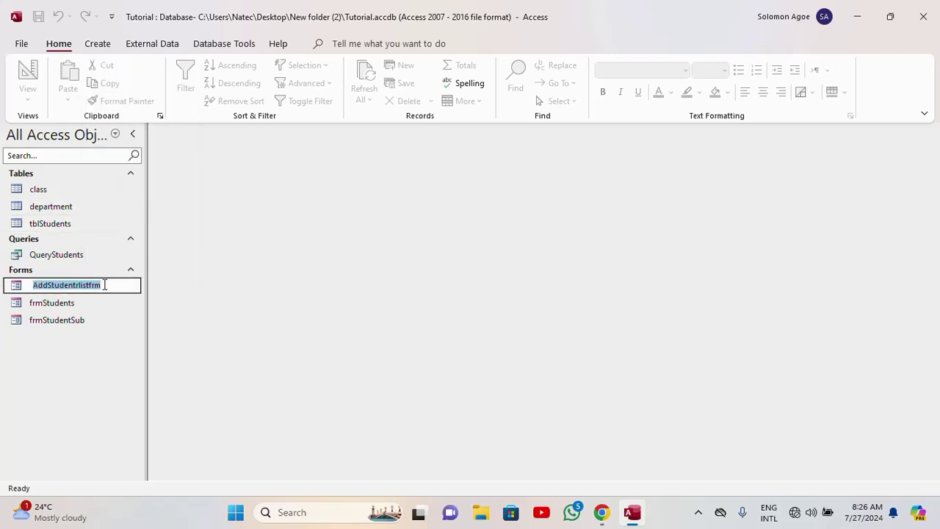
left_click_drag(102, 285, 74, 285)
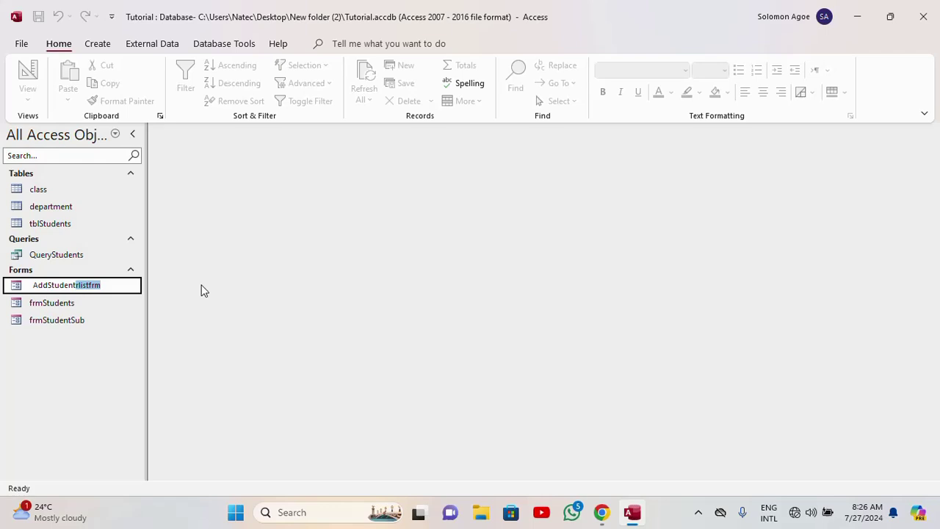
key("BackSpace")
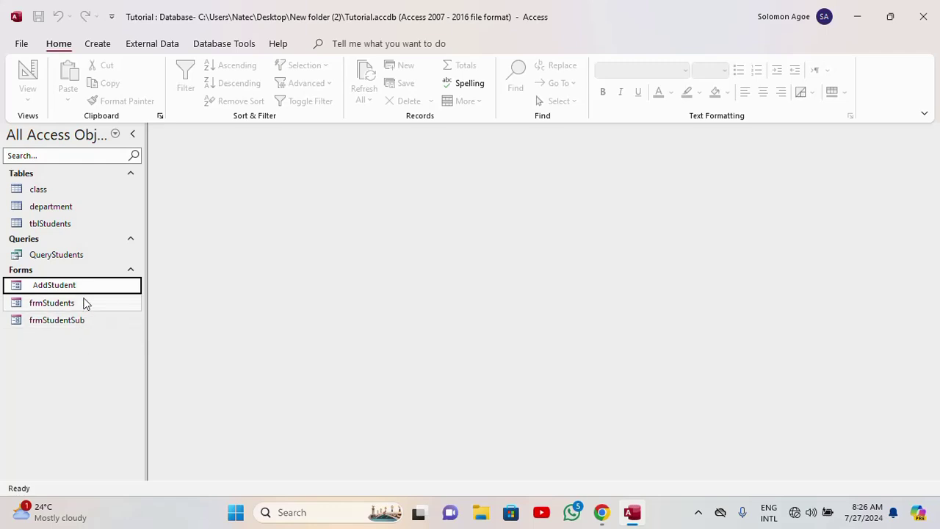
left_click(84, 302)
left_click(88, 291)
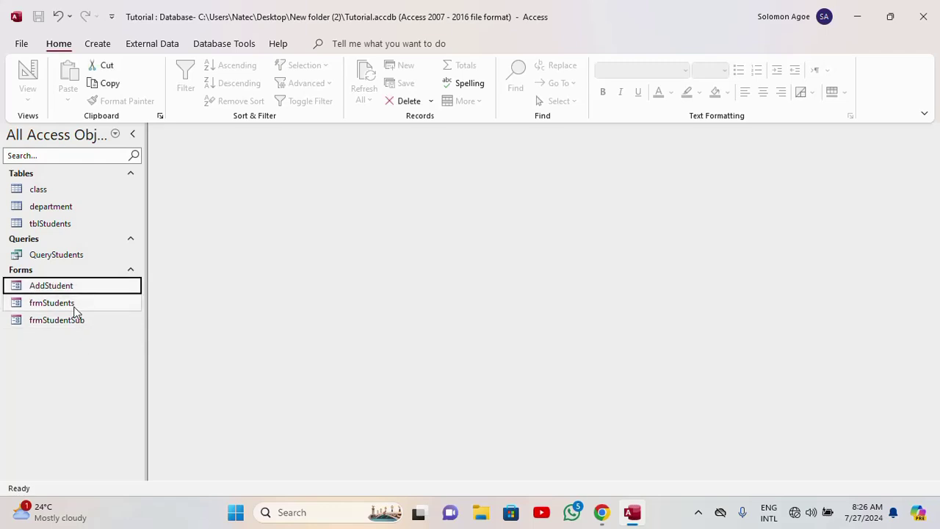
- Open AddStudent in Design View and bring up the btnsave On Click code in VBA
right_click(75, 292)
left_click(122, 118)
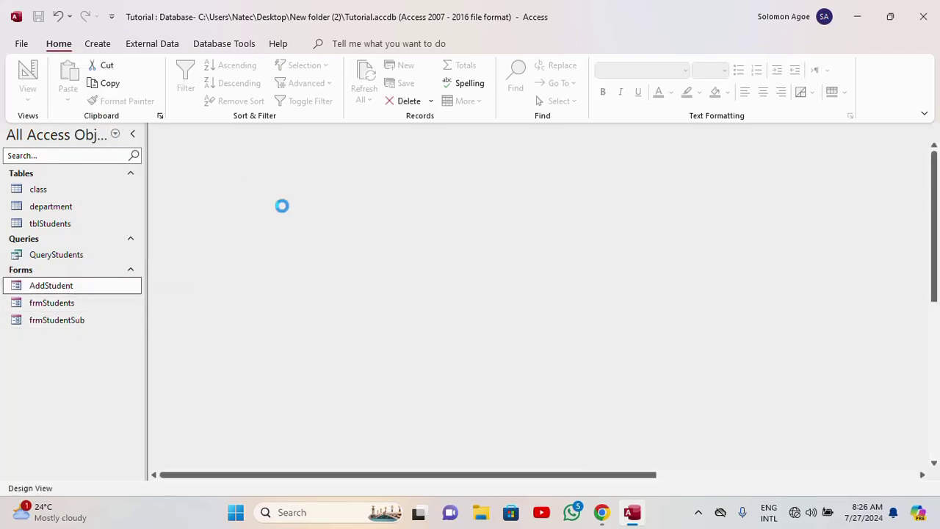
scroll(491, 314, "down", 5)
left_click(564, 296)
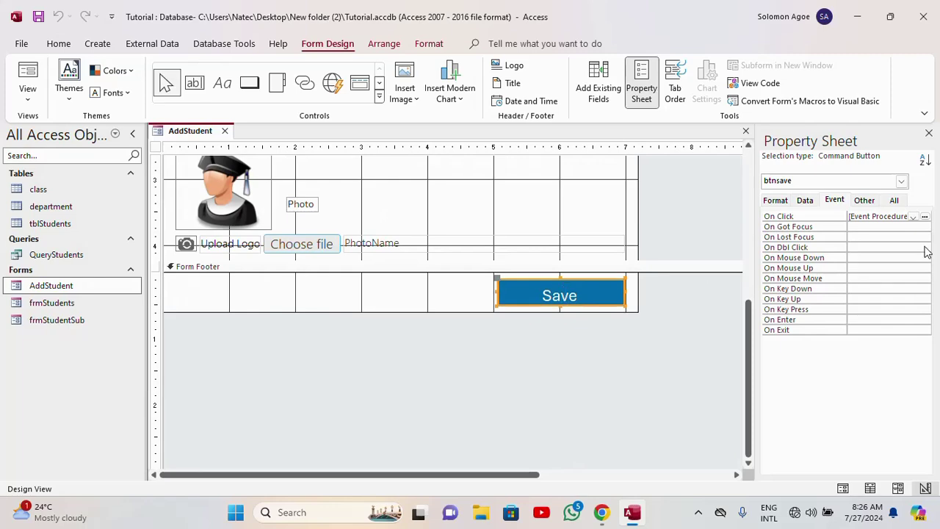
left_click(925, 216)
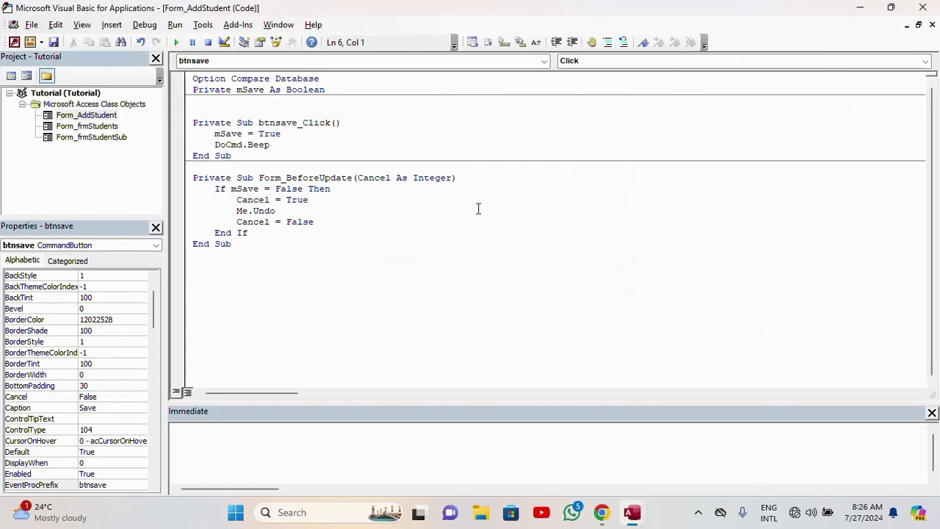
- Add a DoCmd.Close line after DoCmd.Beep in btnsave_Click and close the VBA editor
left_click(275, 146)
key("Return")
type("doc")
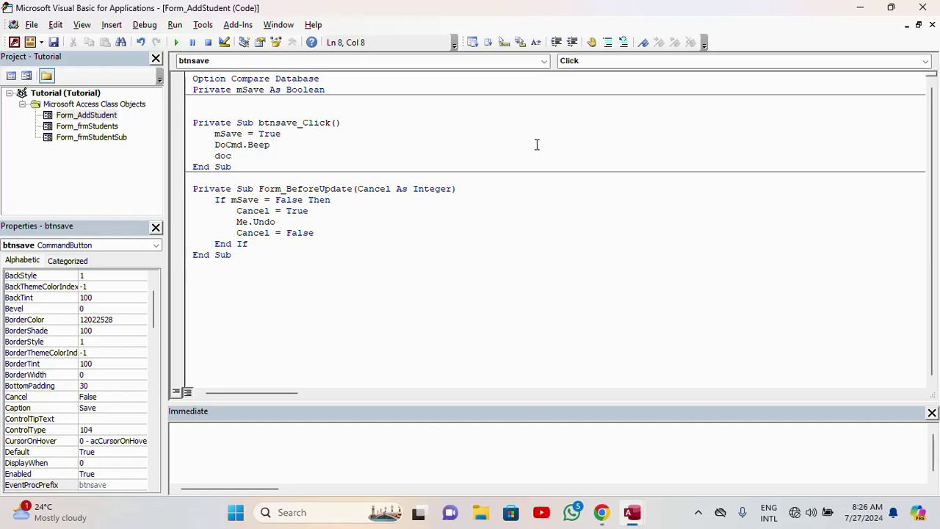
key("BackSpace")
type("cmd.")
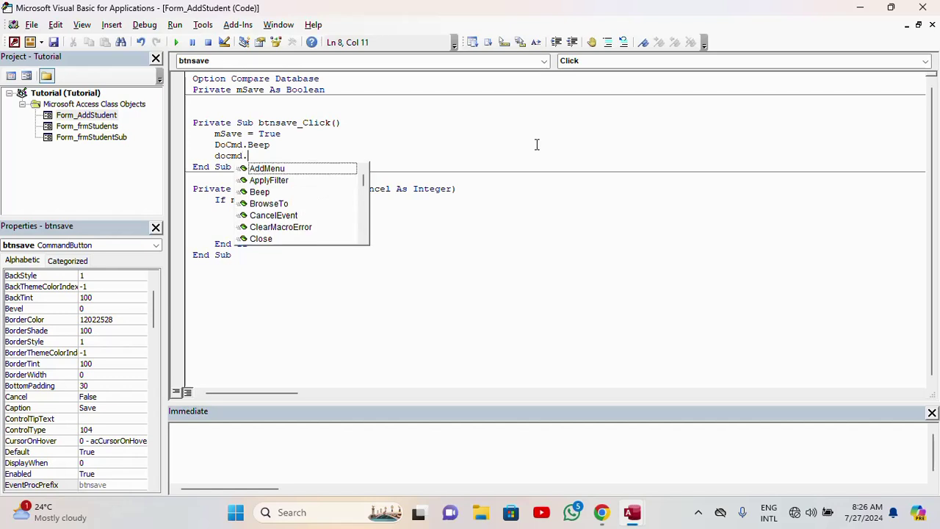
type("cl")
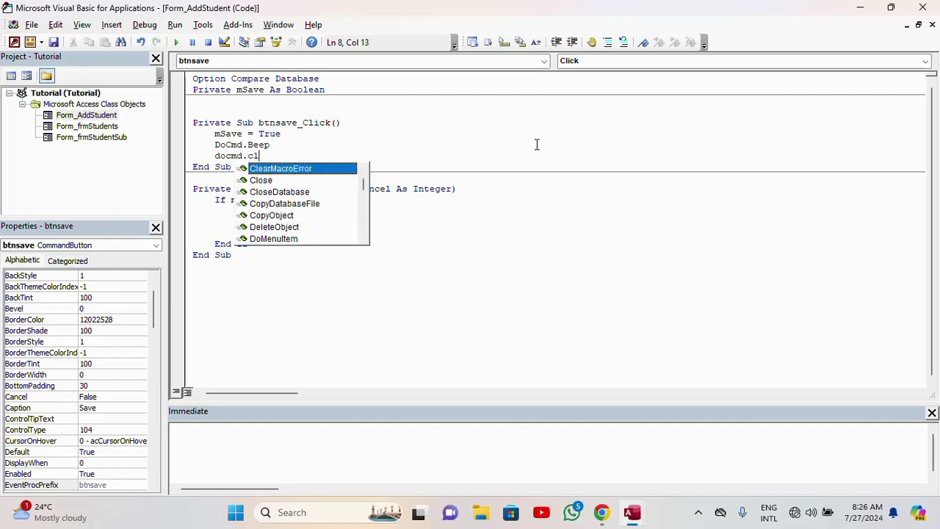
type("o")
key("Tab")
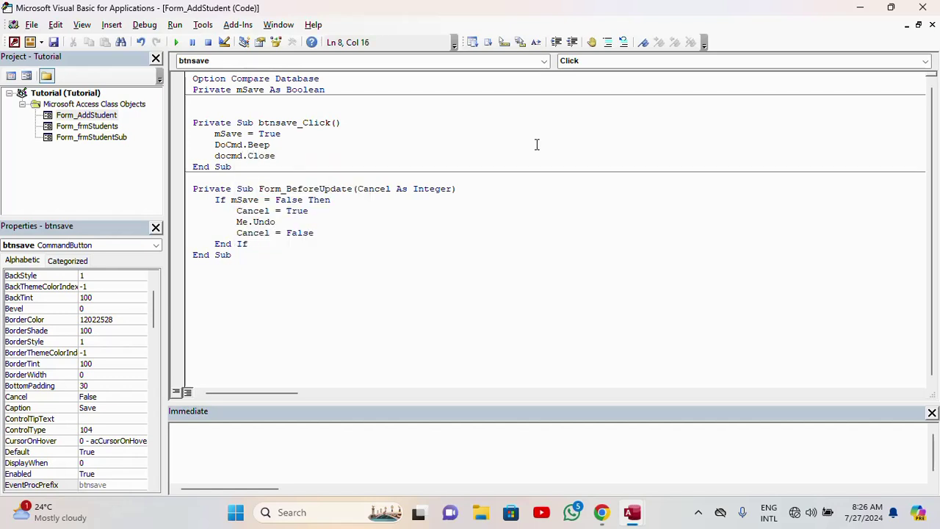
left_click(326, 238)
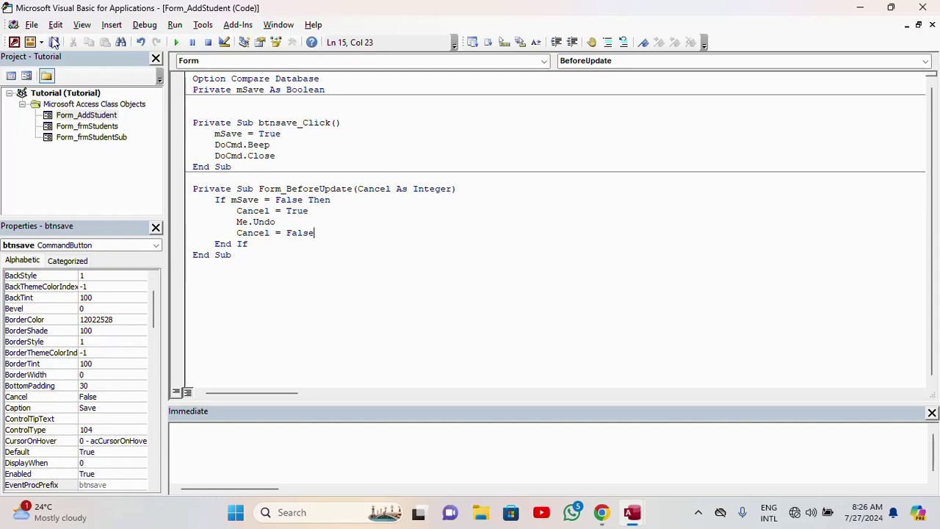
left_click(937, 5)
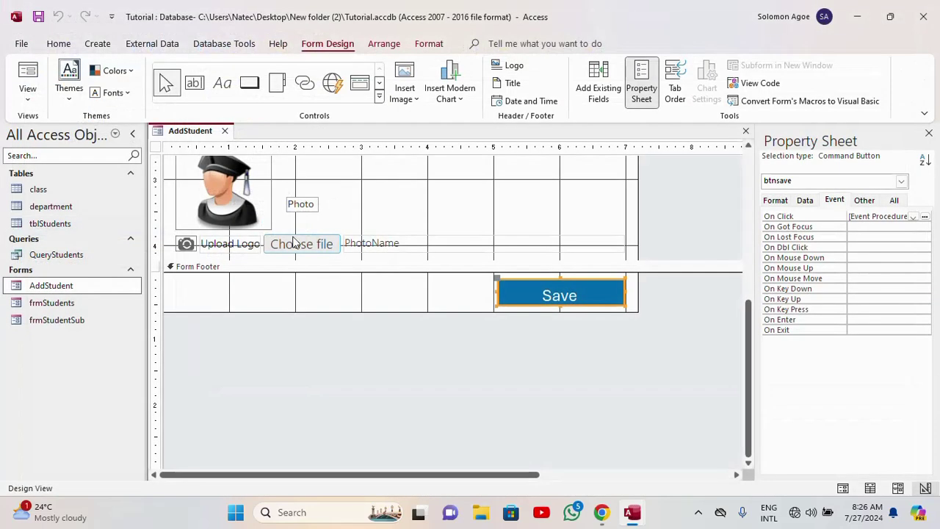
- Open AddStudent for data entry and enter the new student's ID and name
left_click(226, 131)
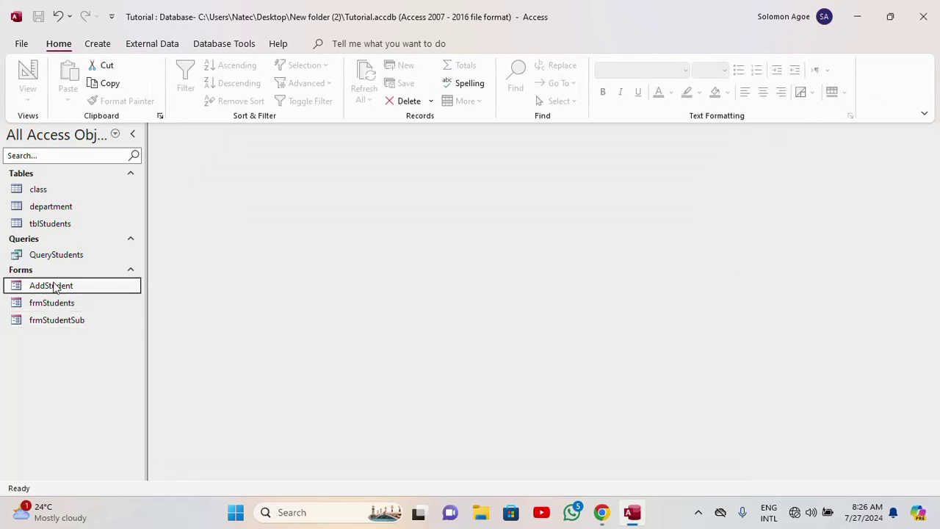
double_click(54, 285)
left_click_drag(424, 151, 549, 69)
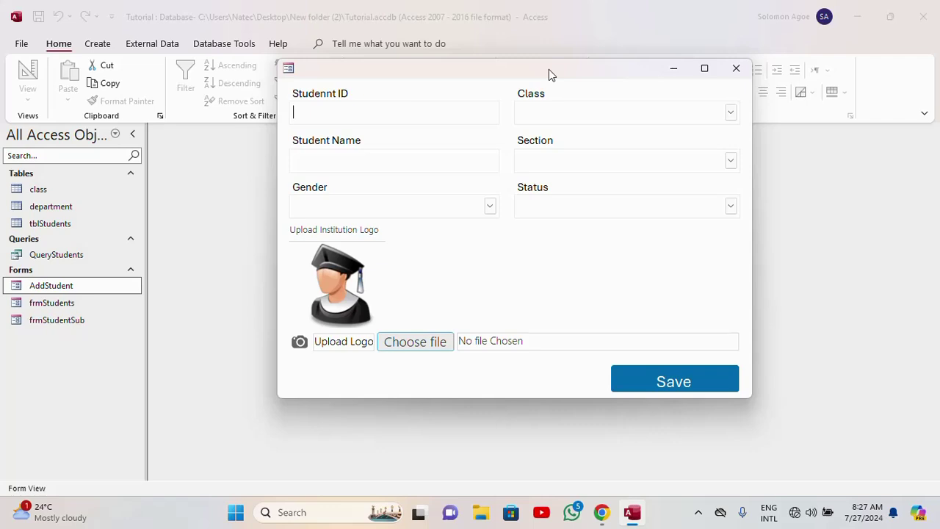
type("4020")
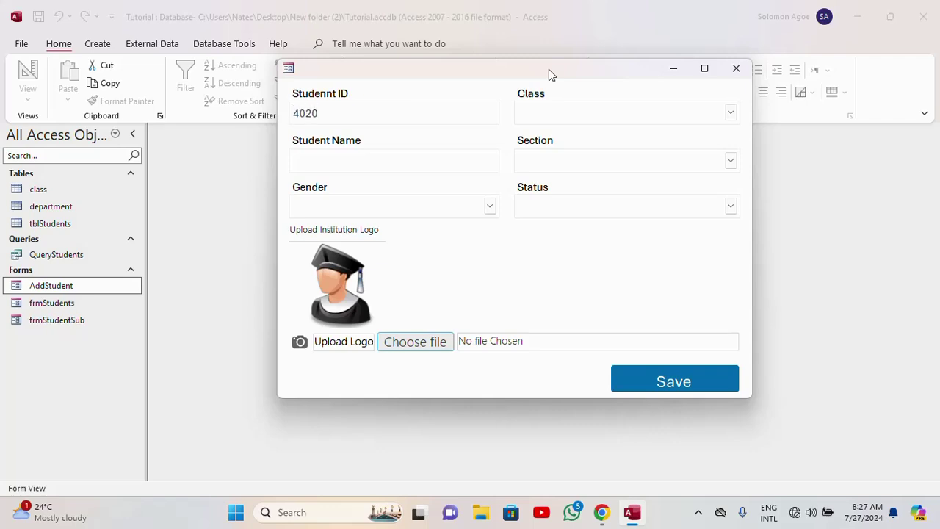
type("69003")
left_click(397, 164)
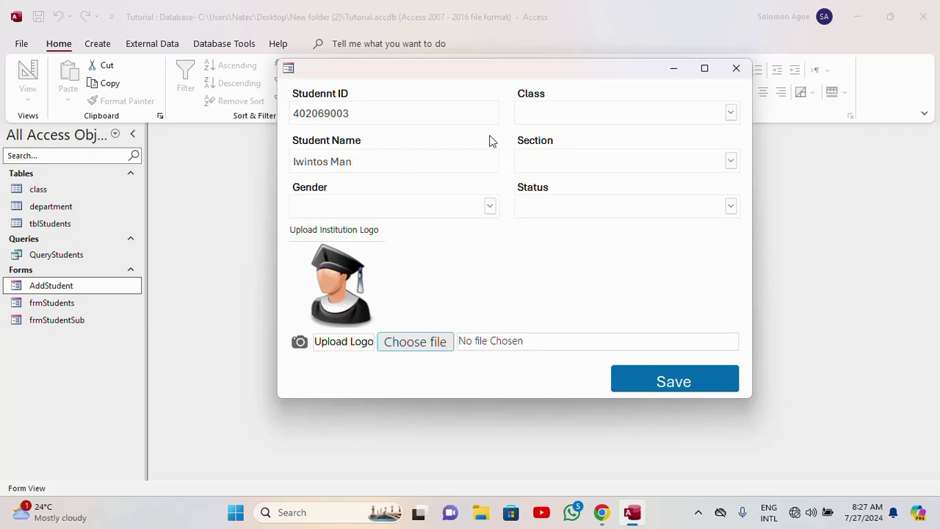
- Set gender Male, class Basic 9, section Junior High, status Active, and save the record
left_click(491, 207)
left_click(392, 223)
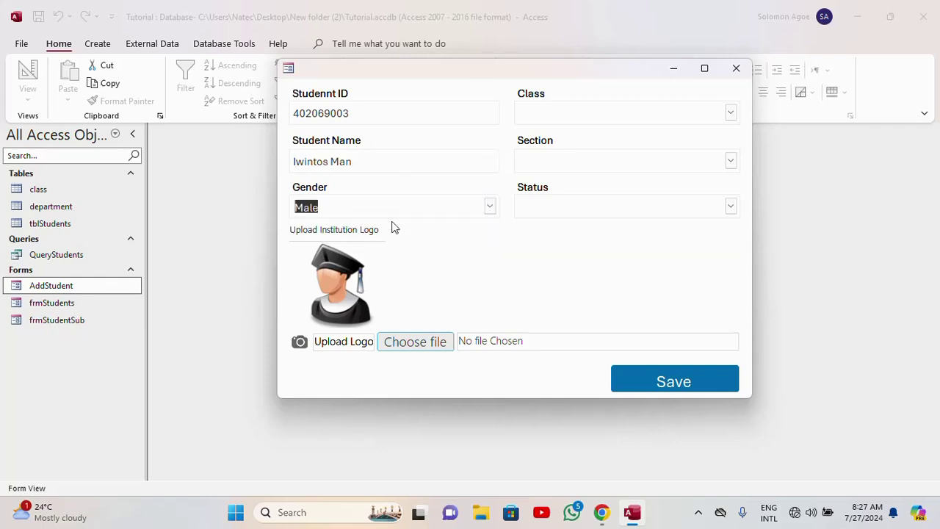
left_click(732, 114)
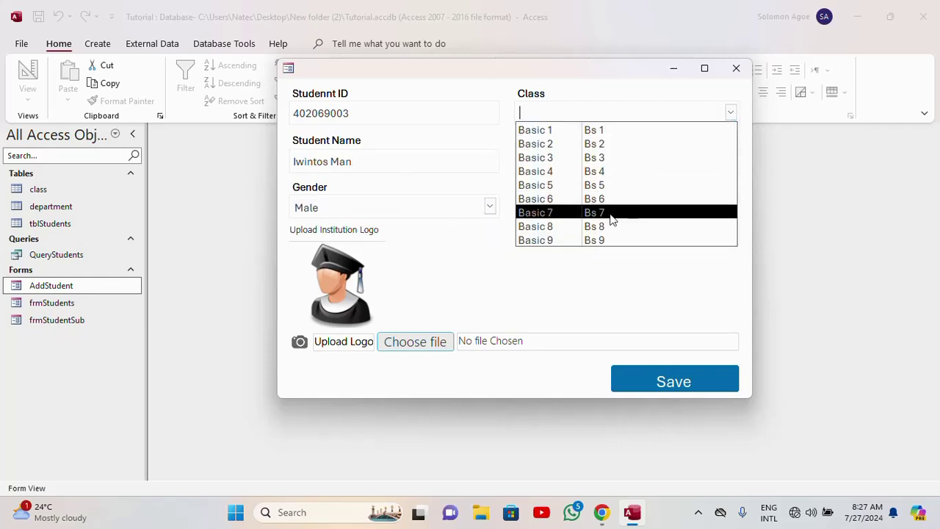
left_click(605, 243)
left_click(732, 162)
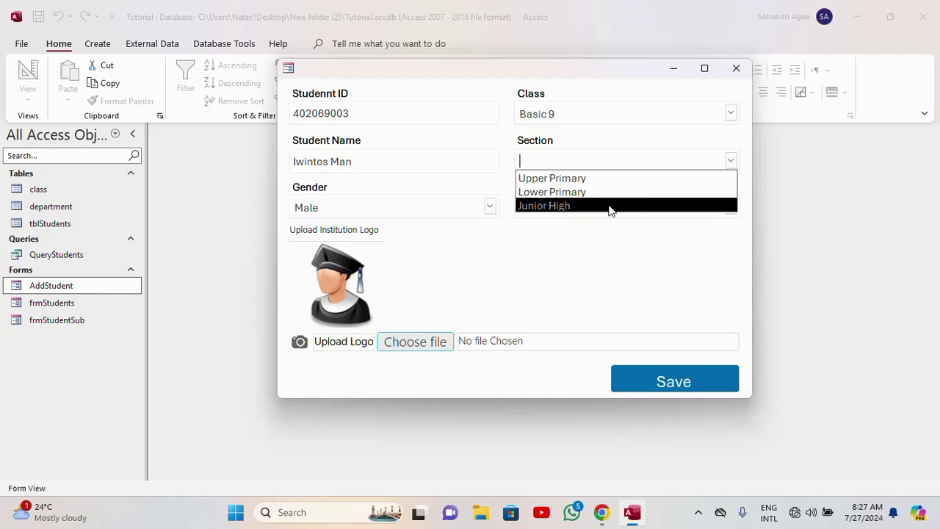
left_click(595, 205)
left_click(732, 208)
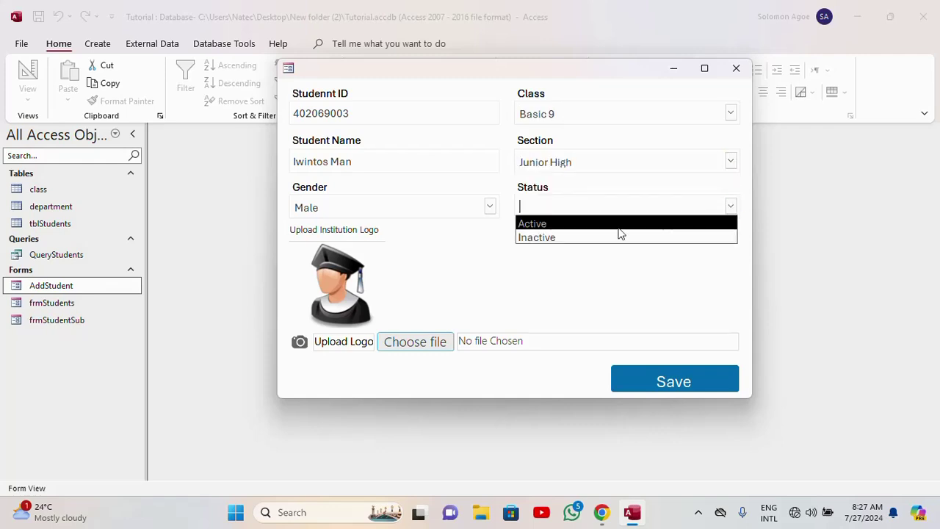
left_click(581, 222)
left_click(675, 380)
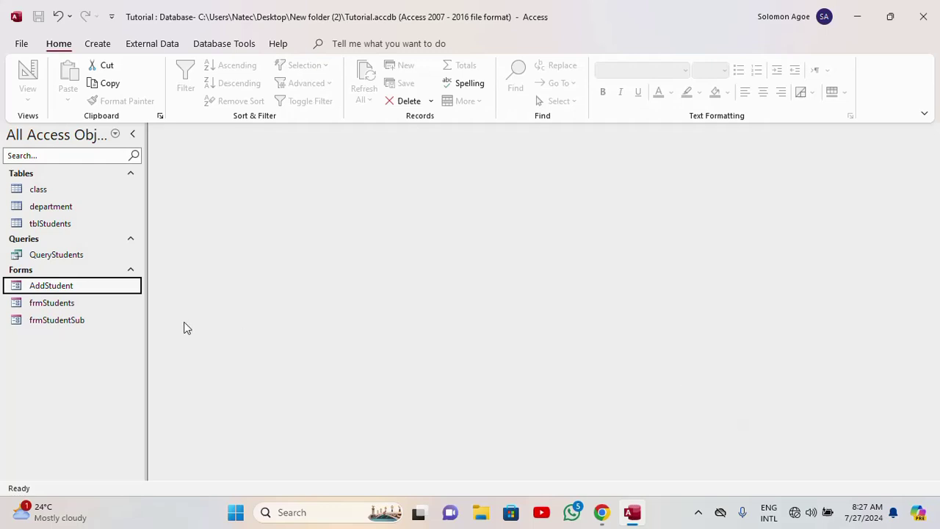
double_click(93, 306)
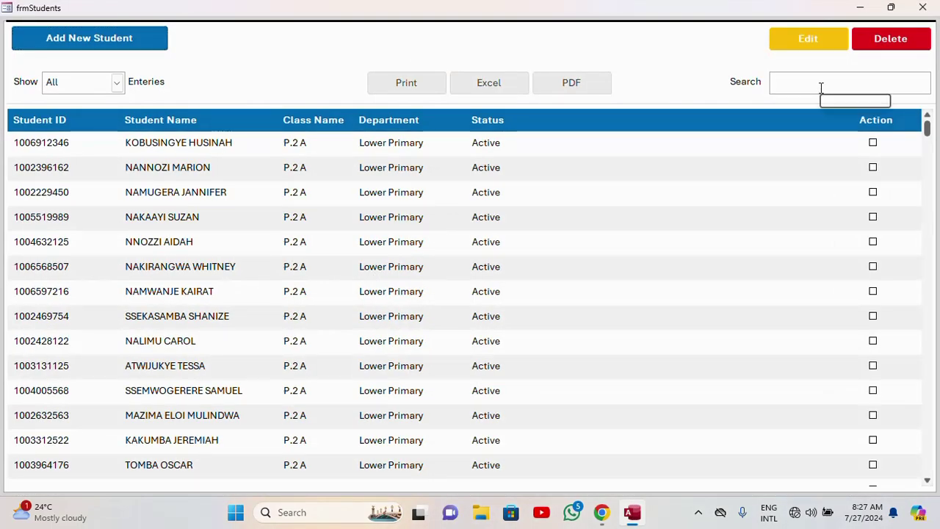
type("40")
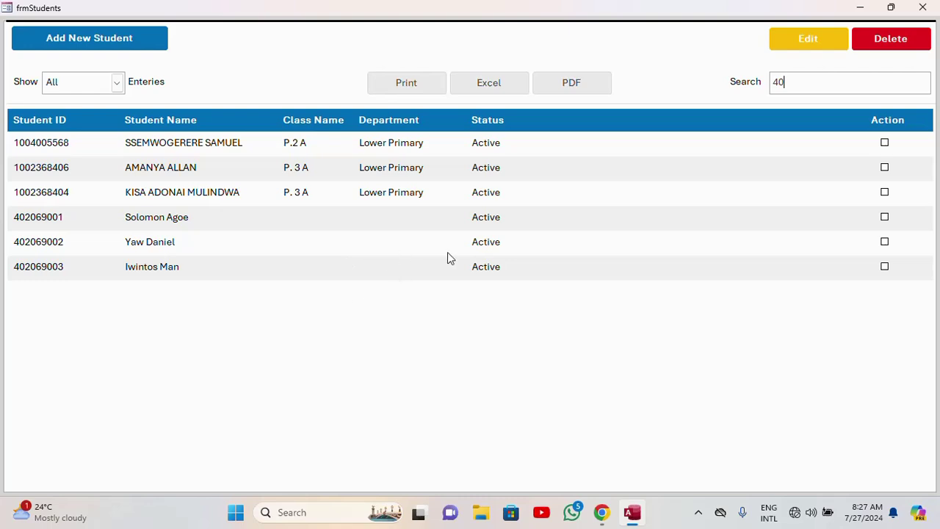
key("BackSpace")
key("BackSpace")
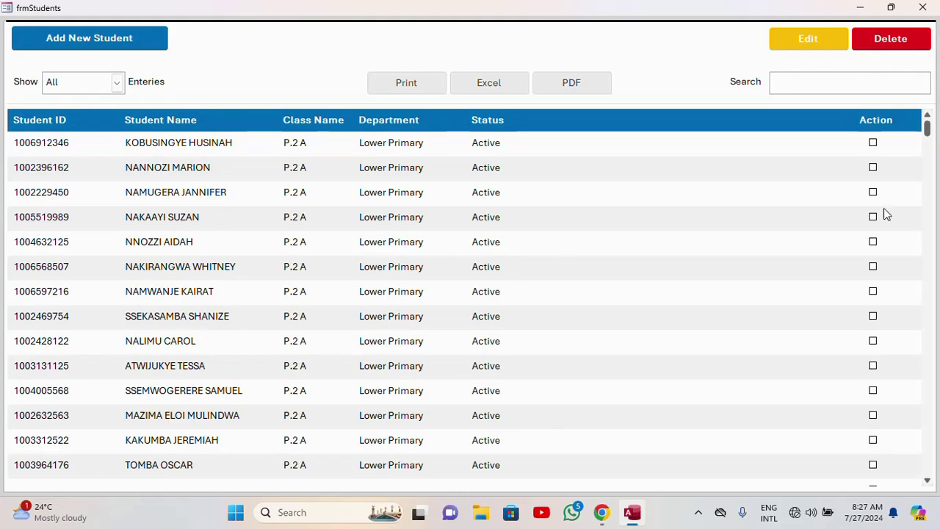
left_click(923, 7)
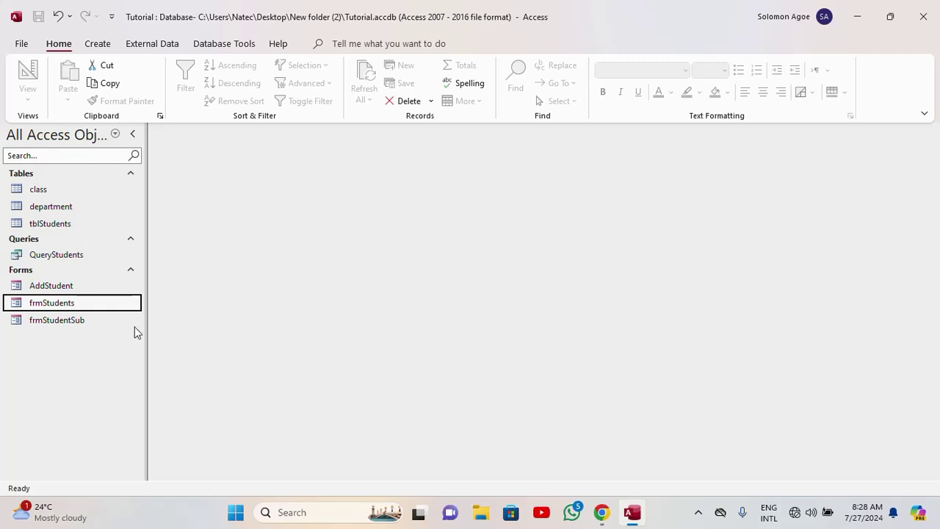
- Open the AddStudent form in Design View
right_click(58, 290)
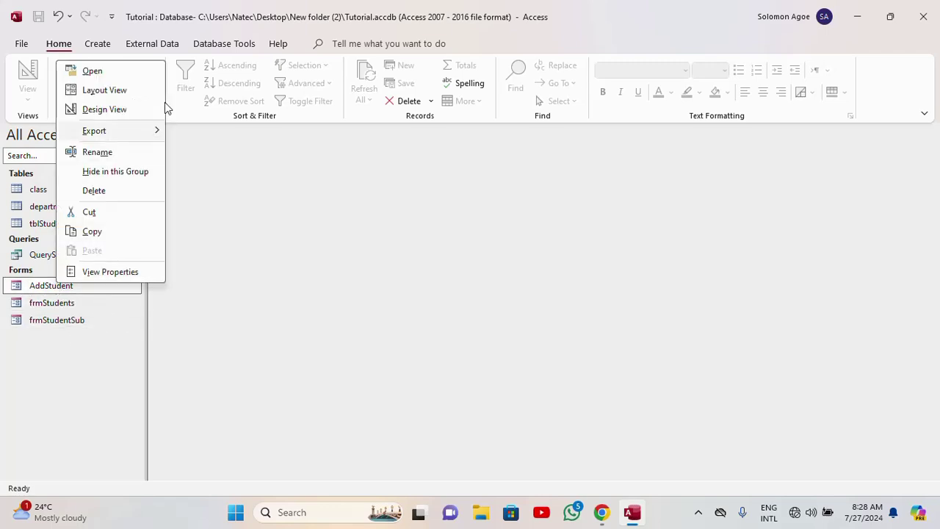
left_click(104, 108)
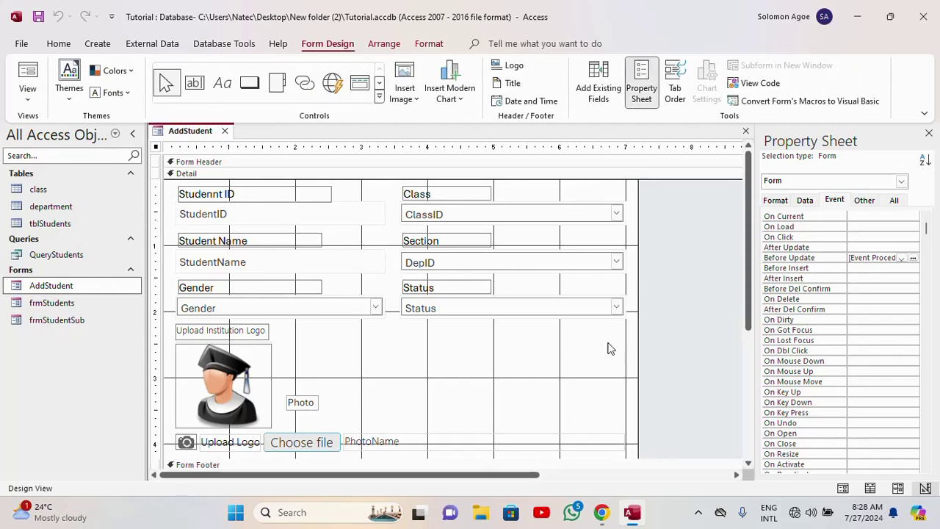
scroll(551, 329, "down", 5)
scroll(662, 328, "up", 5)
- Review the form's Before Update event procedure in VBA, then return to Access
left_click(913, 258)
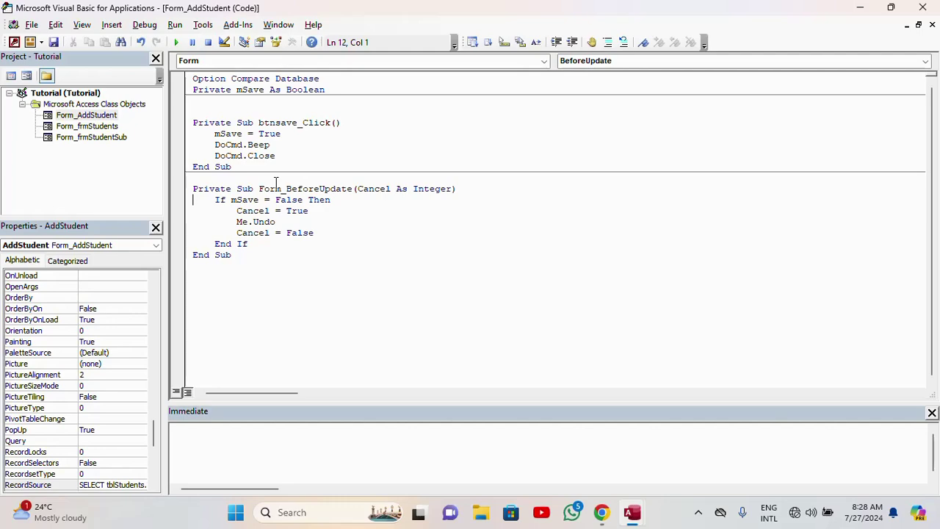
left_click(923, 7)
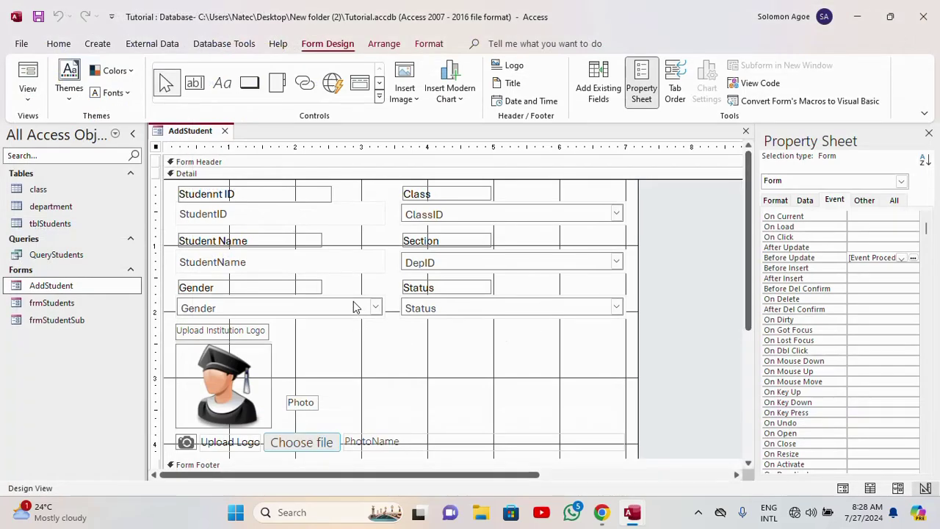
scroll(475, 335, "down", 3)
scroll(447, 350, "up", 3)
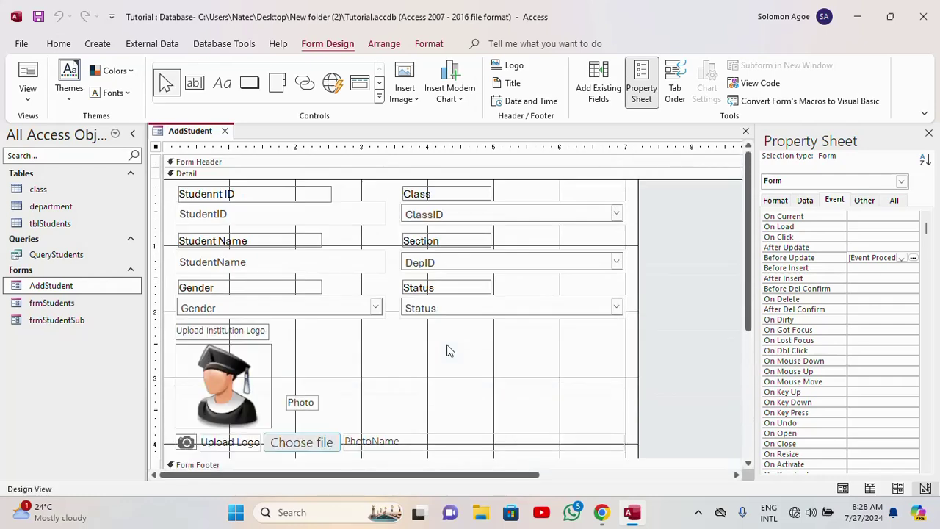